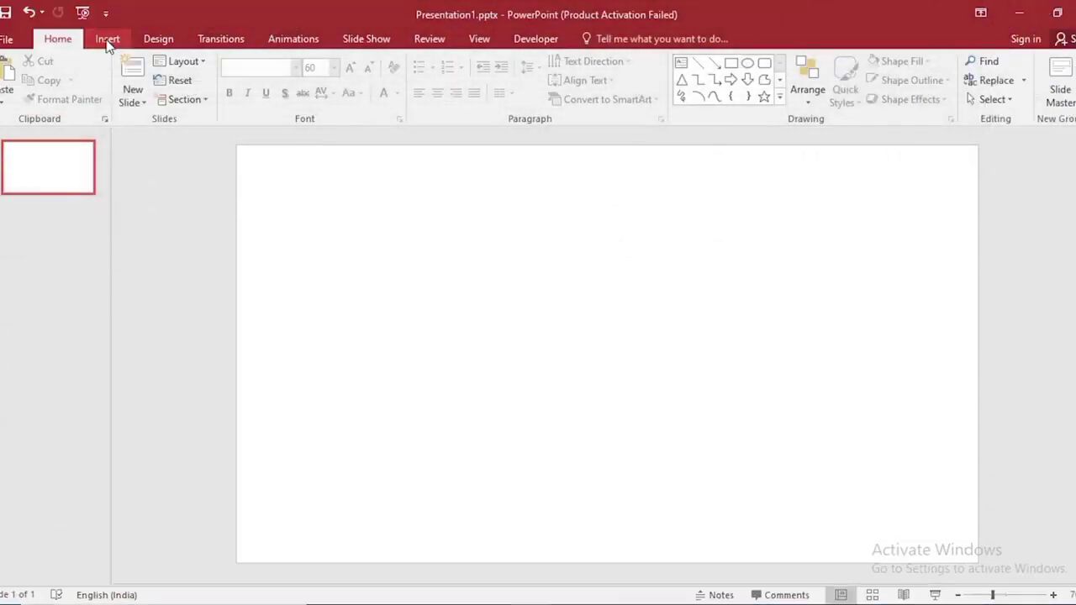
Step: Draw a slide-covering rectangle with white fill, no outline and an outer shadow
{"action": "left_click", "coordinate": [107, 39]}
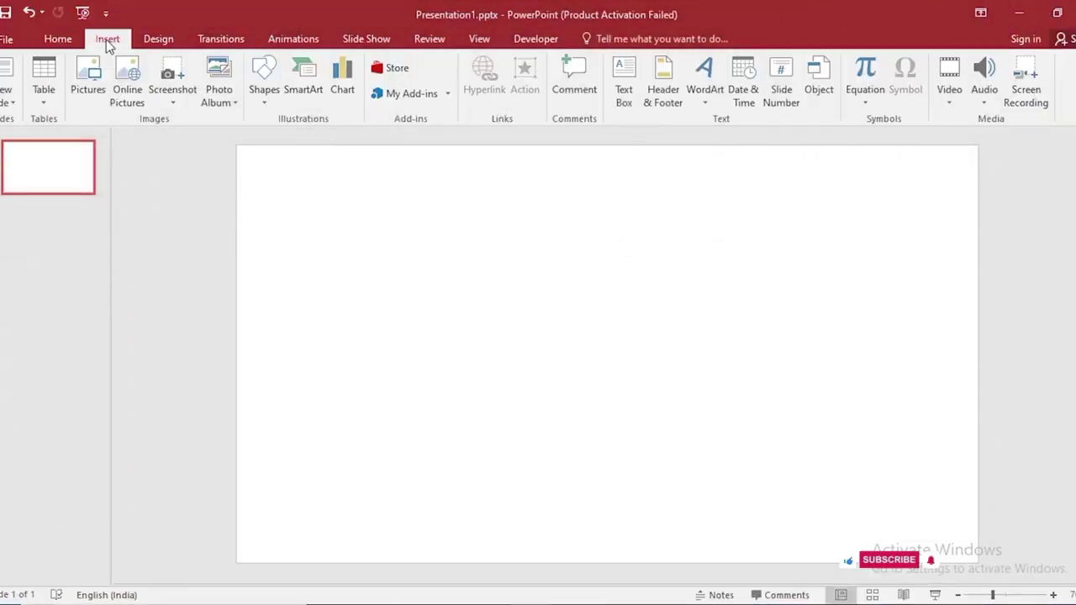
{"action": "left_click", "coordinate": [262, 97]}
{"action": "left_click", "coordinate": [307, 137]}
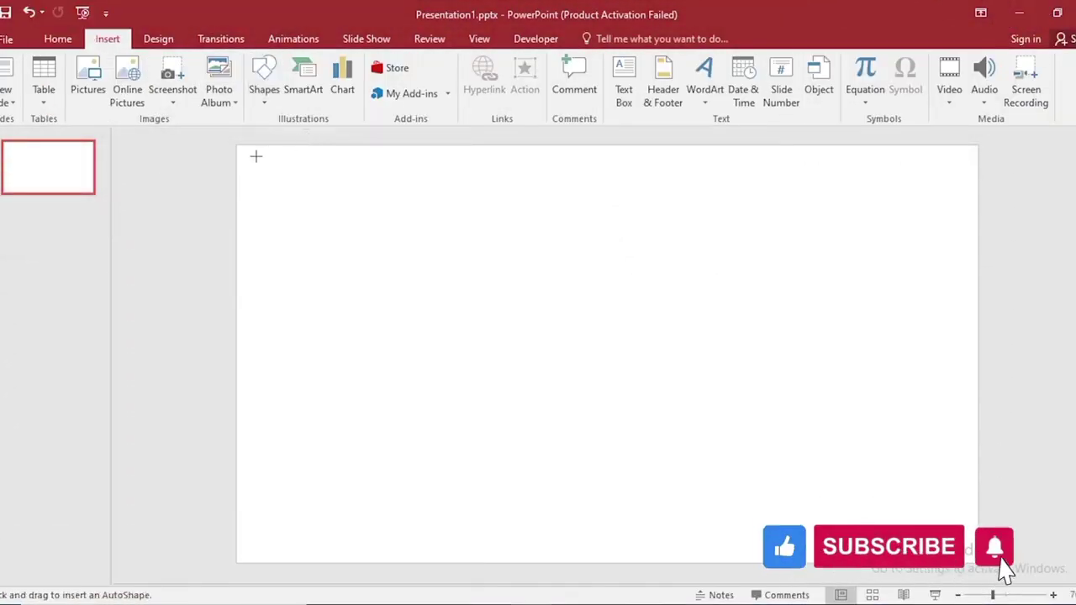
{"action": "left_click_drag", "start_coordinate": [244, 153], "coordinate": [971, 564]}
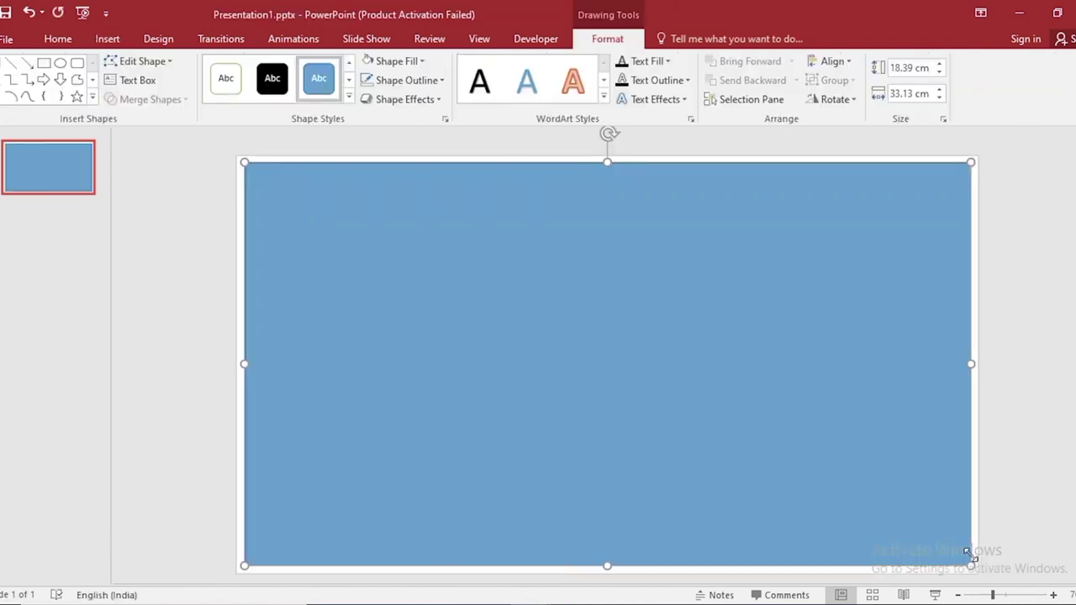
{"action": "left_click", "coordinate": [422, 62]}
{"action": "left_click", "coordinate": [371, 118]}
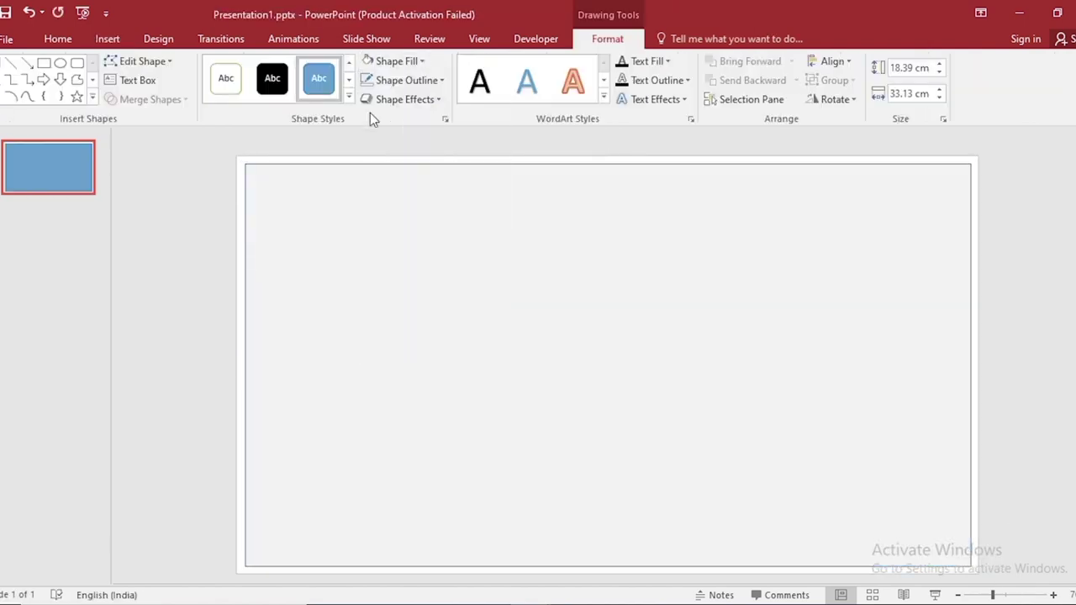
{"action": "left_click", "coordinate": [436, 79]}
{"action": "left_click", "coordinate": [411, 259]}
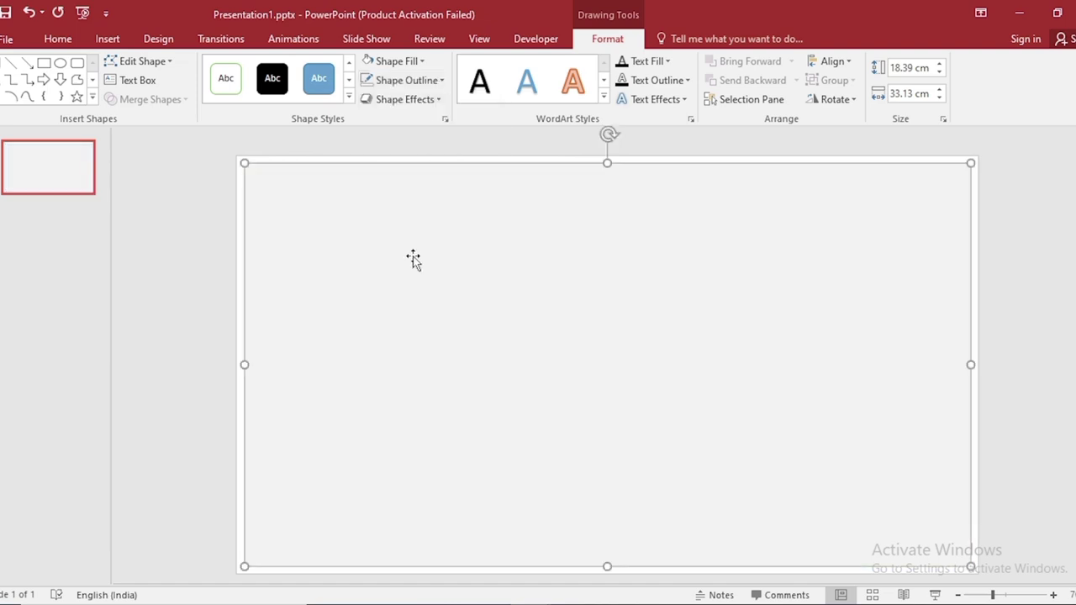
{"action": "left_click", "coordinate": [431, 99]}
{"action": "mouse_move", "coordinate": [419, 165]}
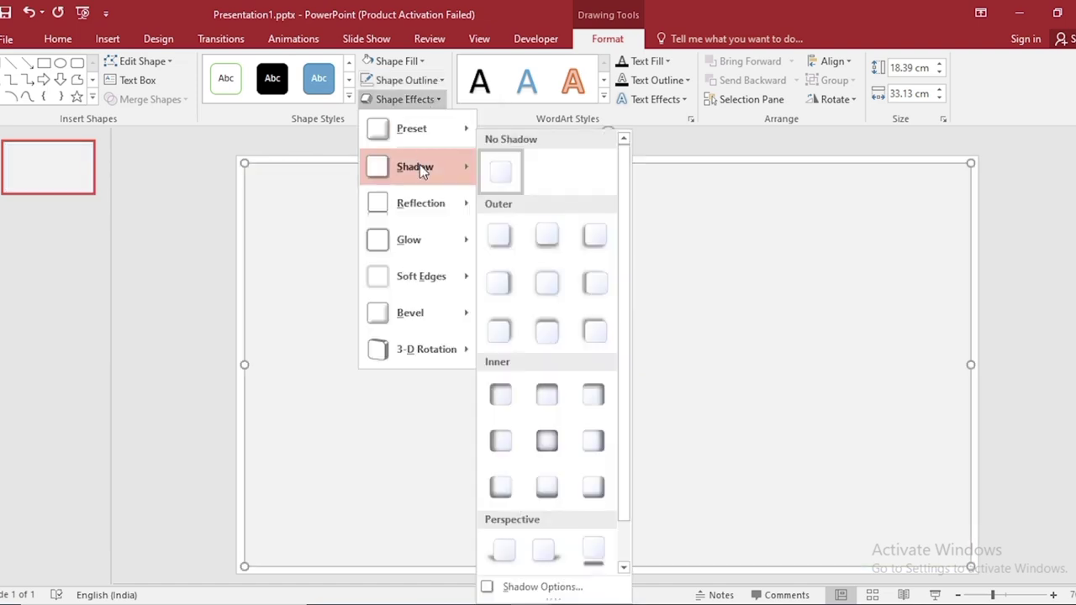
{"action": "left_click", "coordinate": [544, 288]}
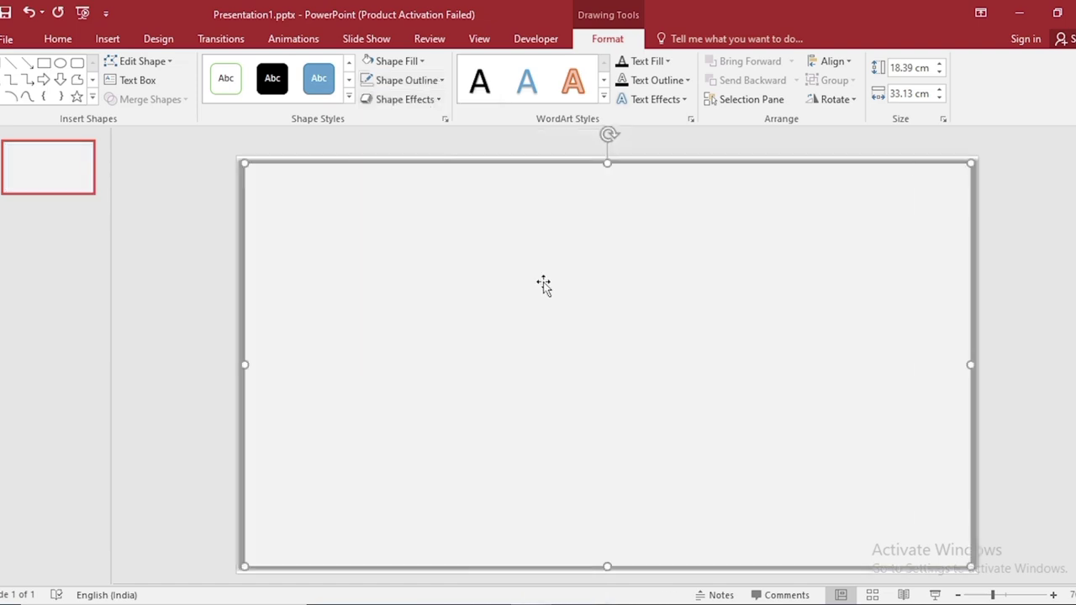
Step: Draw a borderless rectangle over the left half and send it to the back
{"action": "left_click", "coordinate": [116, 44]}
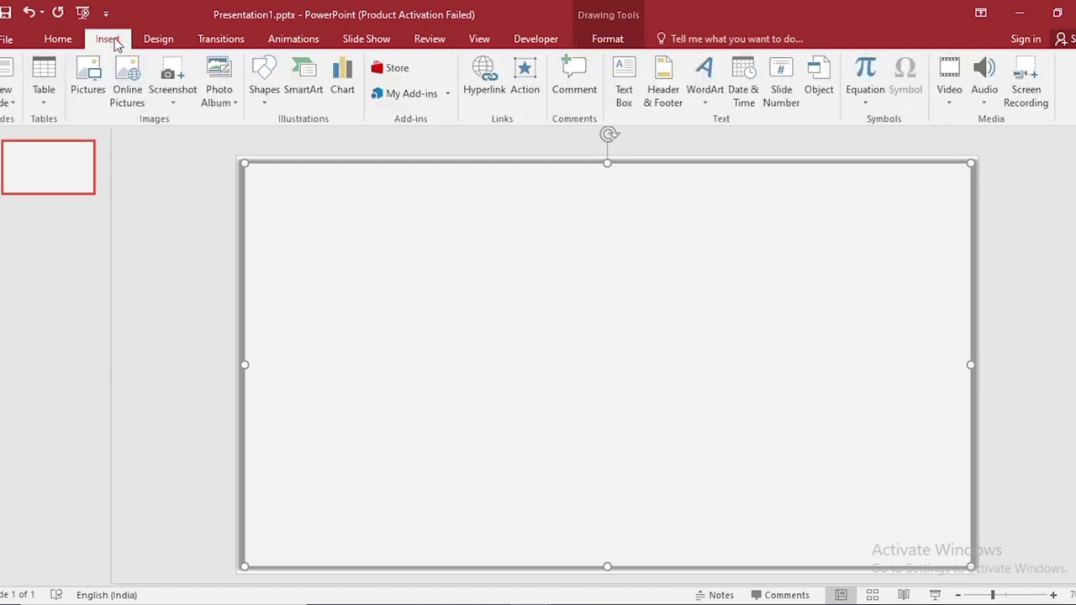
{"action": "left_click", "coordinate": [263, 99]}
{"action": "left_click", "coordinate": [306, 137]}
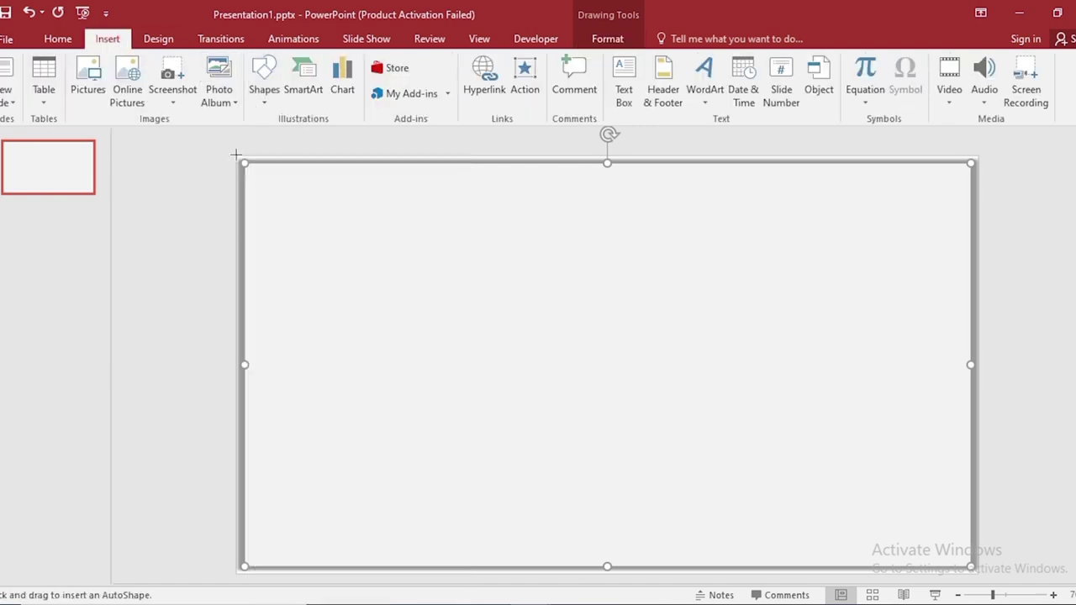
{"action": "left_click_drag", "start_coordinate": [236, 155], "coordinate": [644, 573]}
{"action": "left_click", "coordinate": [424, 81]}
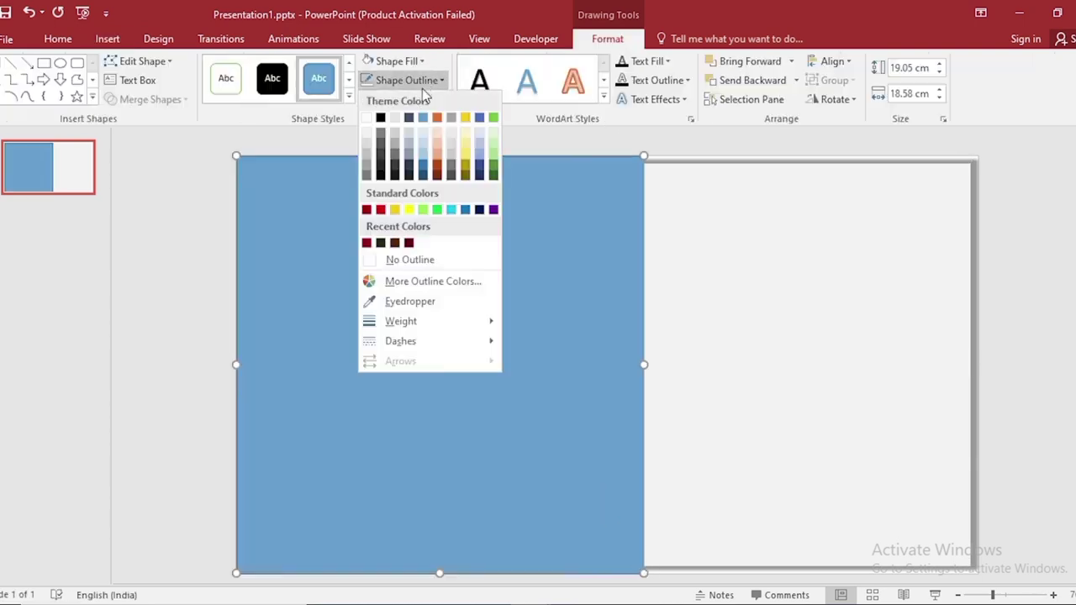
{"action": "left_click", "coordinate": [429, 262]}
{"action": "right_click", "coordinate": [427, 260]}
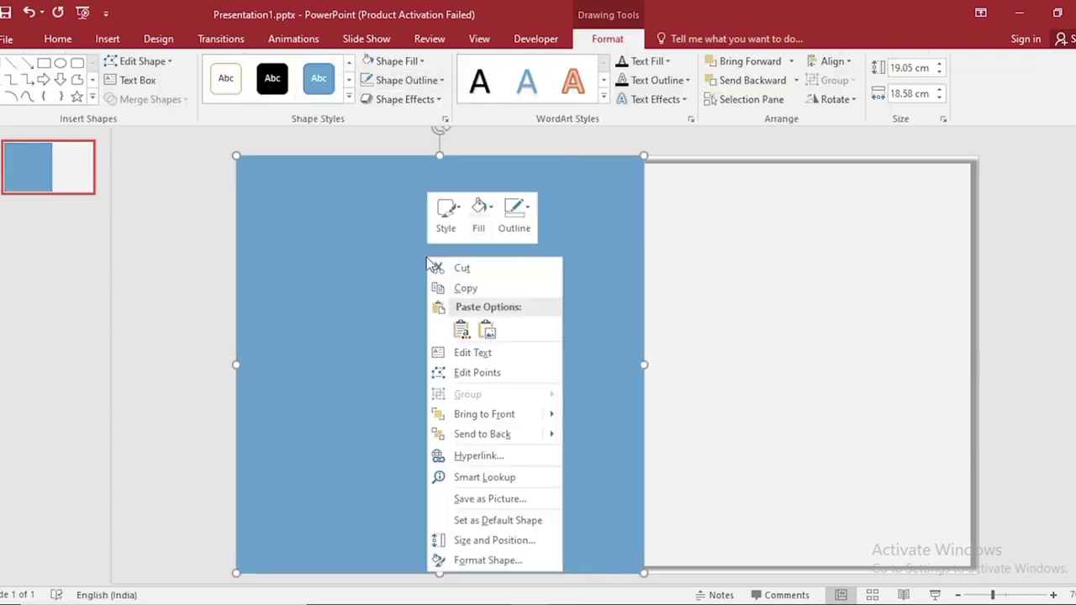
{"action": "left_click", "coordinate": [475, 433]}
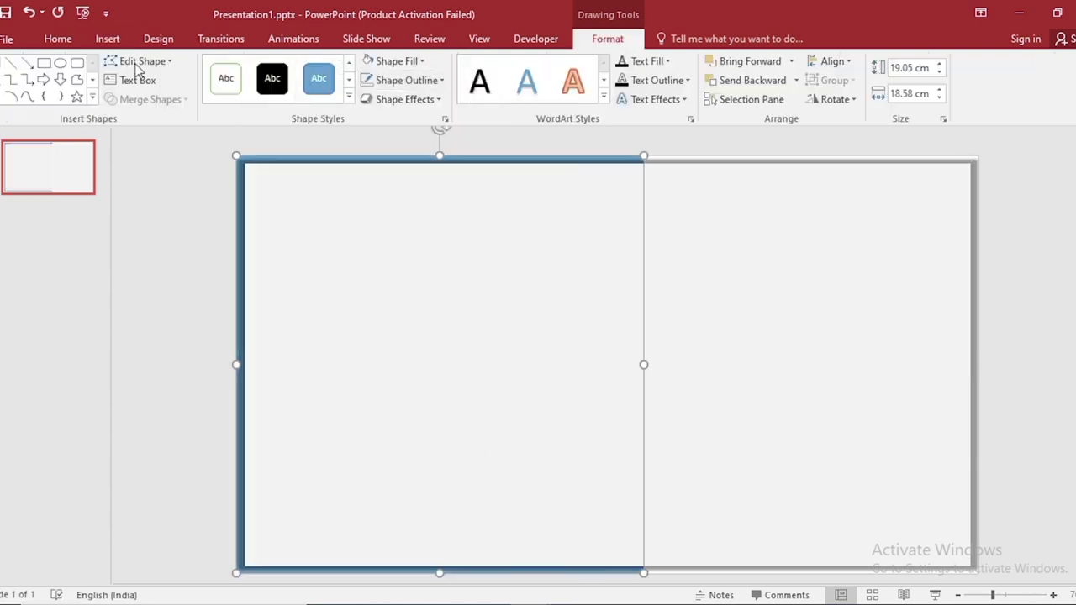
Step: Add a text box with the letter T in enlarged Edwardian Script
{"action": "left_click", "coordinate": [108, 39]}
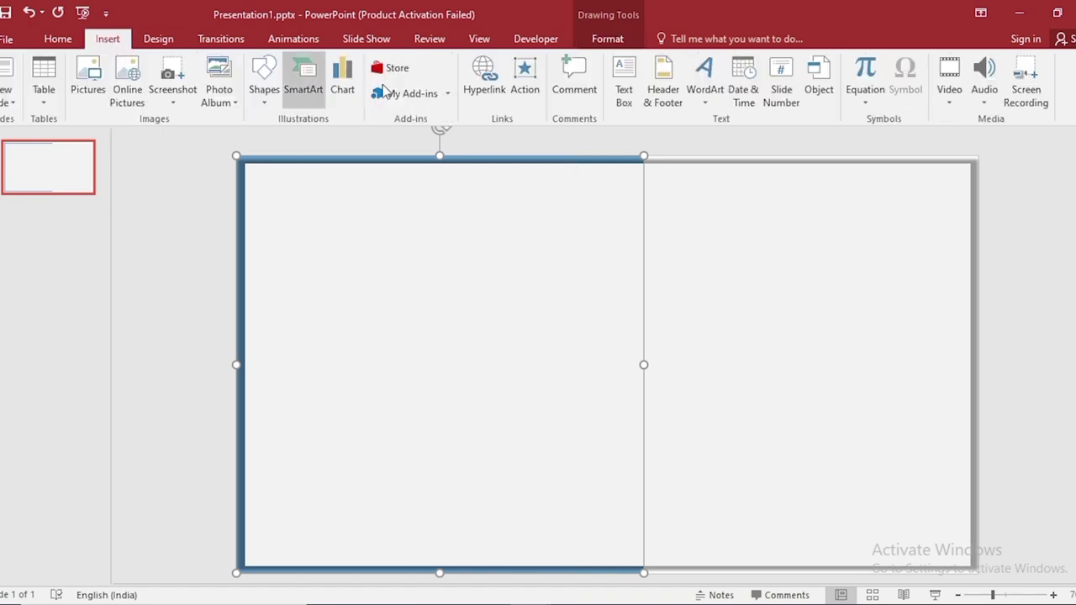
{"action": "left_click", "coordinate": [624, 94]}
{"action": "left_click_drag", "start_coordinate": [433, 212], "coordinate": [570, 365]}
{"action": "type", "text": "T"}
{"action": "key", "text": "ctrl+a"}
{"action": "left_click", "coordinate": [296, 67]}
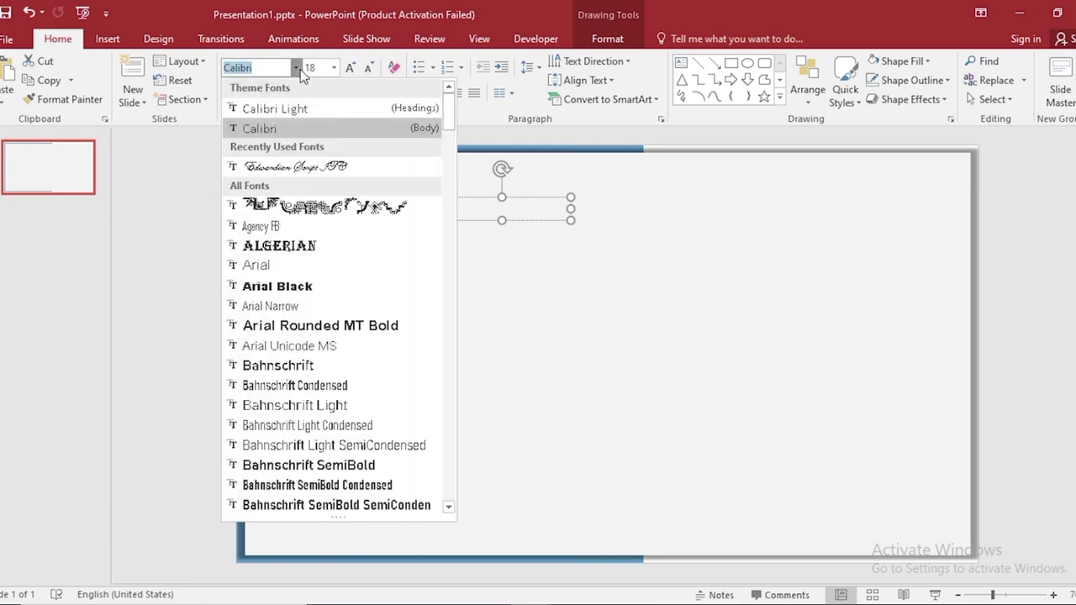
{"action": "left_click", "coordinate": [302, 167]}
{"action": "left_click", "coordinate": [351, 68]}
{"action": "left_click", "coordinate": [351, 68]}
{"action": "left_click", "coordinate": [352, 67]}
{"action": "left_click", "coordinate": [351, 67]}
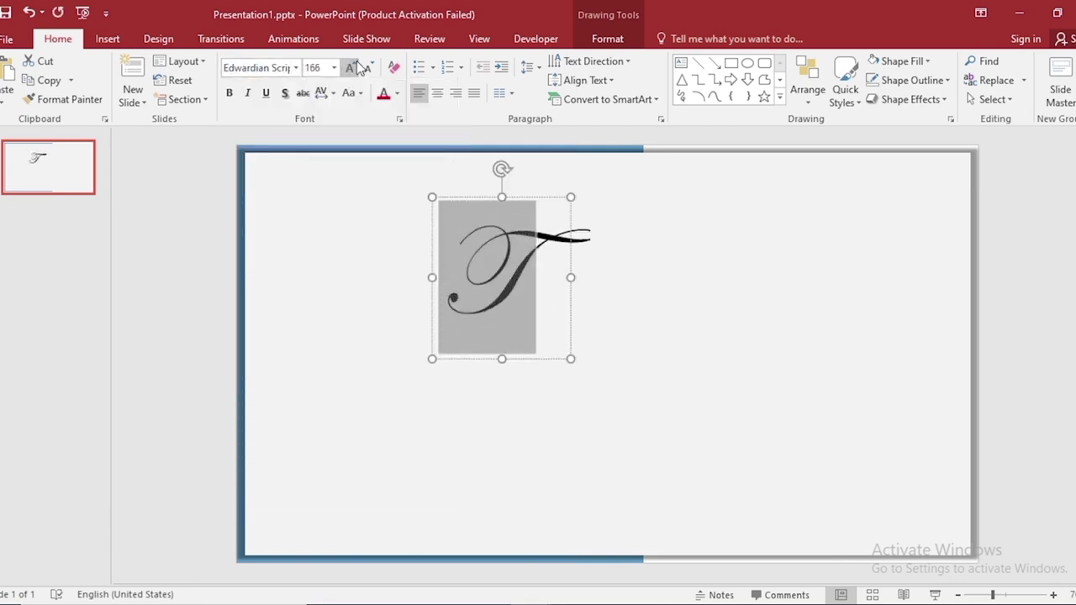
Step: Draw a small rectangle beside the T and fragment both shapes together
{"action": "left_click", "coordinate": [108, 38]}
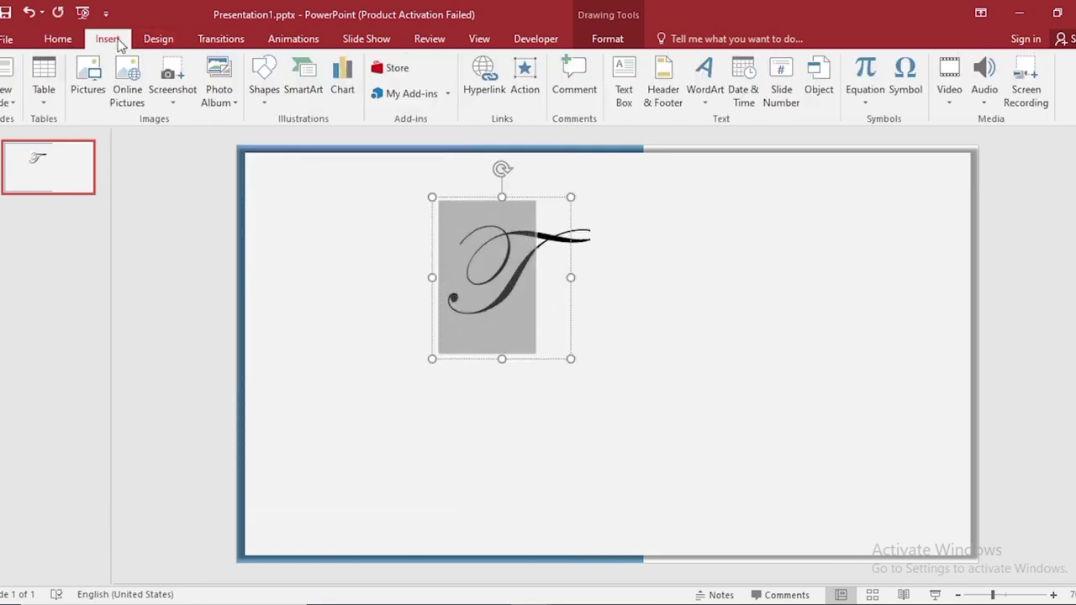
{"action": "left_click", "coordinate": [264, 102]}
{"action": "left_click", "coordinate": [306, 137]}
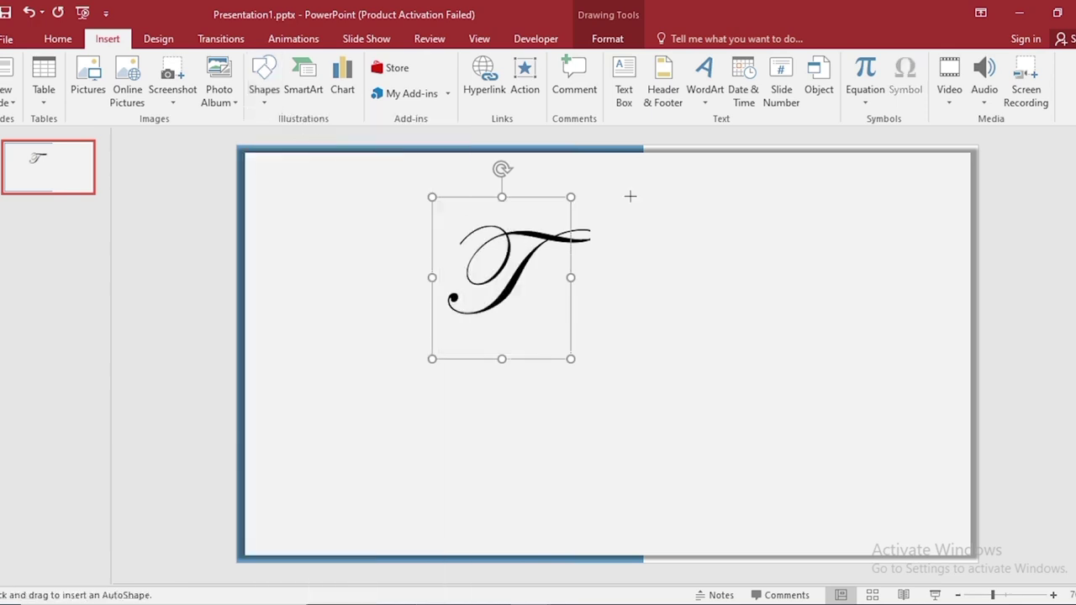
{"action": "left_click_drag", "start_coordinate": [629, 194], "coordinate": [714, 353]}
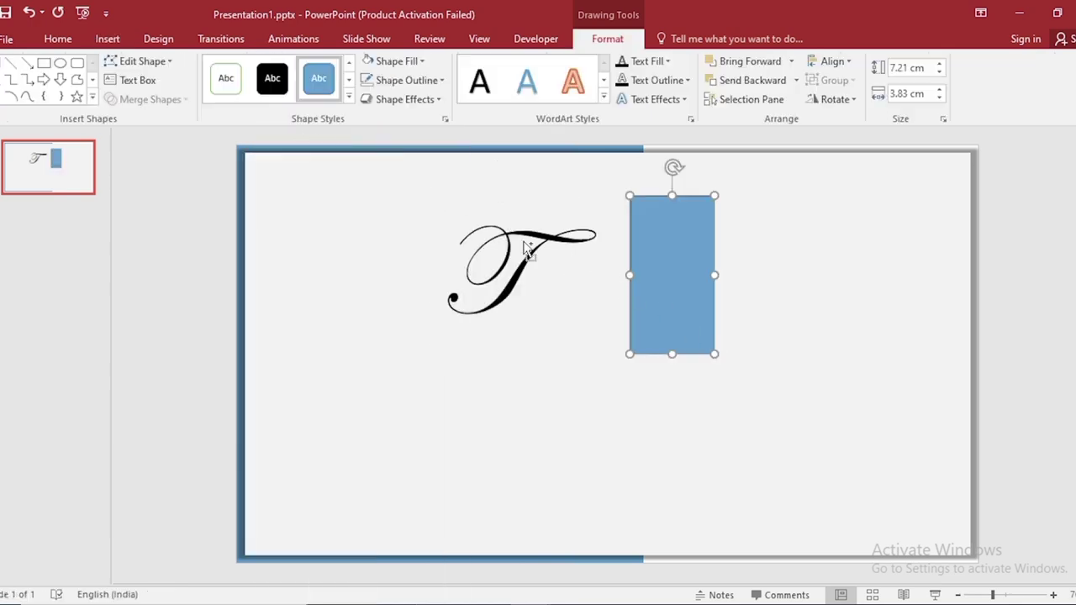
{"action": "left_click", "coordinate": [525, 248], "text": "shift"}
{"action": "left_click", "coordinate": [128, 100]}
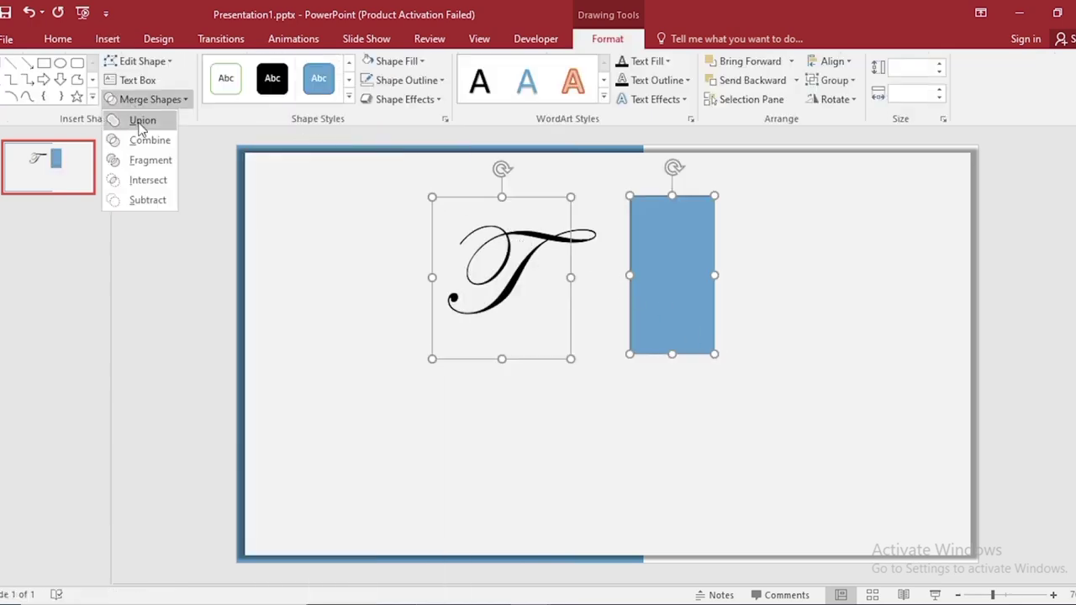
{"action": "left_click", "coordinate": [151, 160]}
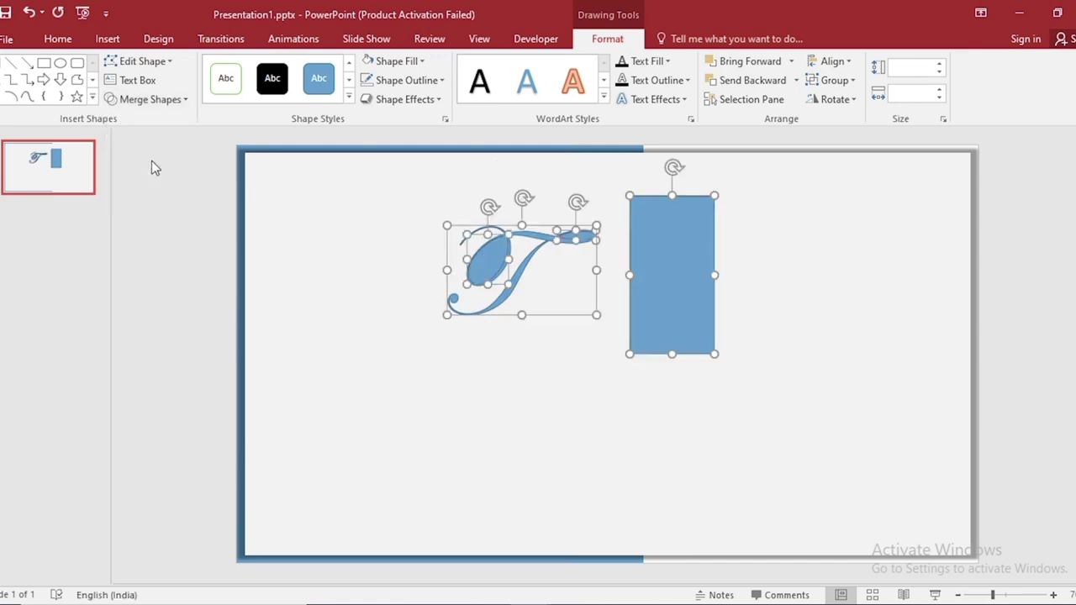
Step: Delete the T fragment, inner loop and rectangle pieces, keeping only the tail
{"action": "left_click", "coordinate": [565, 334]}
{"action": "left_click", "coordinate": [529, 242]}
{"action": "left_click_drag", "start_coordinate": [529, 242], "coordinate": [490, 241]}
{"action": "left_click", "coordinate": [497, 269], "text": "shift"}
{"action": "left_click", "coordinate": [656, 284], "text": "shift"}
{"action": "key", "text": "Delete"}
Step: Remove the tail shape's outline and make an offset copy of it
{"action": "left_click", "coordinate": [584, 235]}
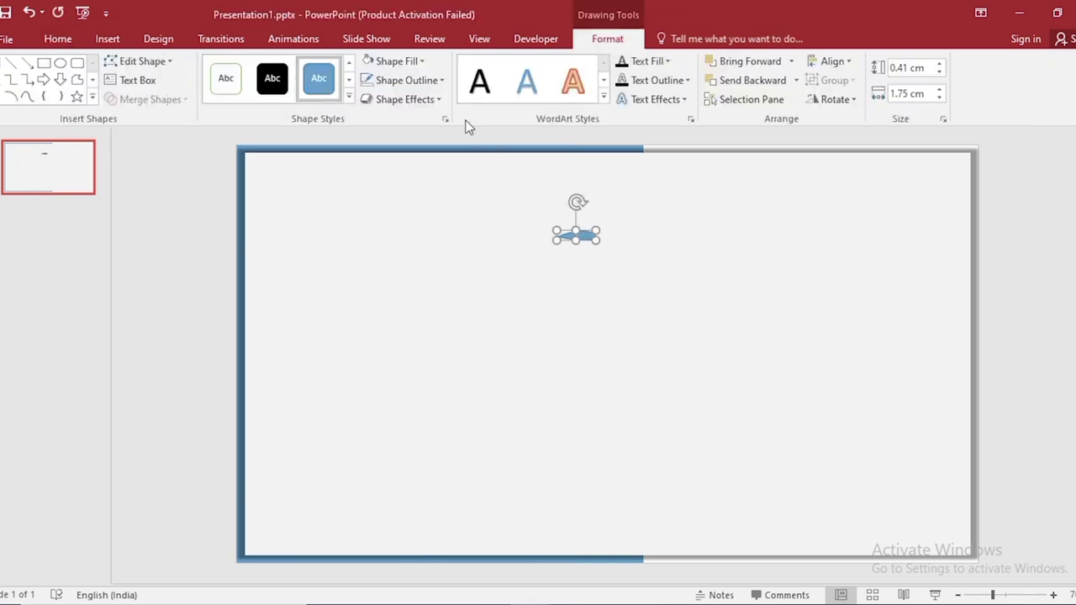
{"action": "left_click", "coordinate": [427, 80]}
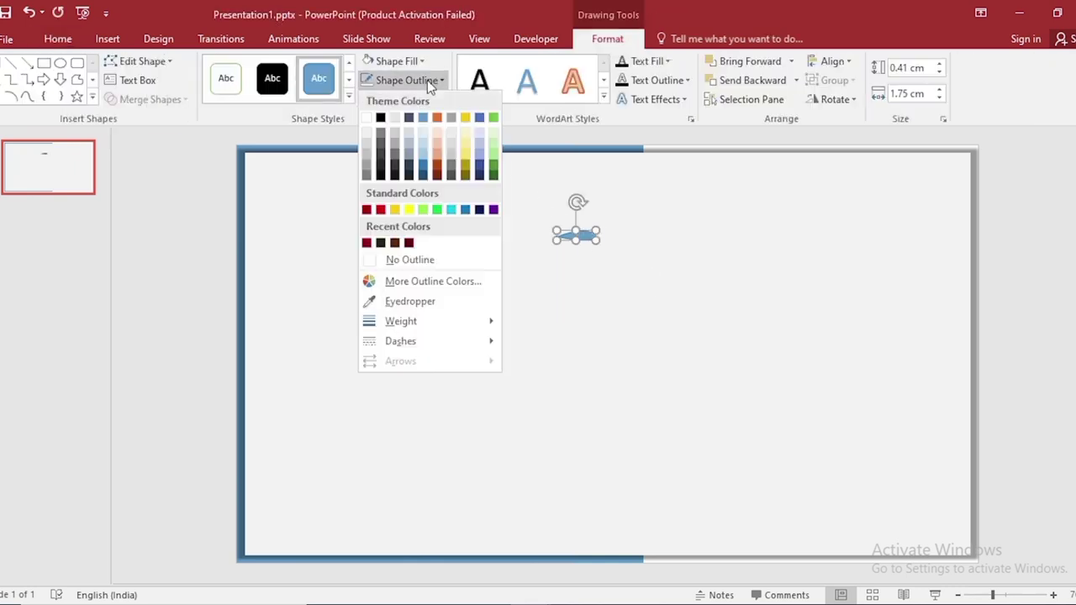
{"action": "left_click", "coordinate": [433, 260]}
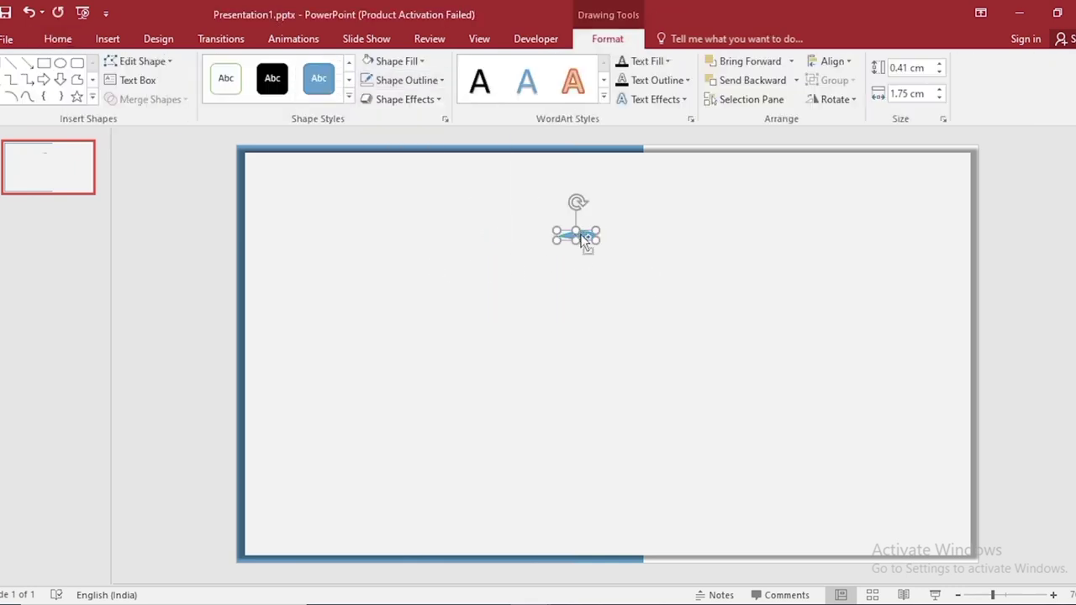
{"action": "left_click_drag", "start_coordinate": [585, 238], "coordinate": [857, 443]}
Step: Resize the original tail shape to 15 cm high by 21 cm wide
{"action": "left_click", "coordinate": [582, 238]}
{"action": "left_click", "coordinate": [905, 70]}
{"action": "type", "text": "15"}
{"action": "key", "text": "Return"}
{"action": "left_click", "coordinate": [906, 94]}
{"action": "type", "text": "2"}
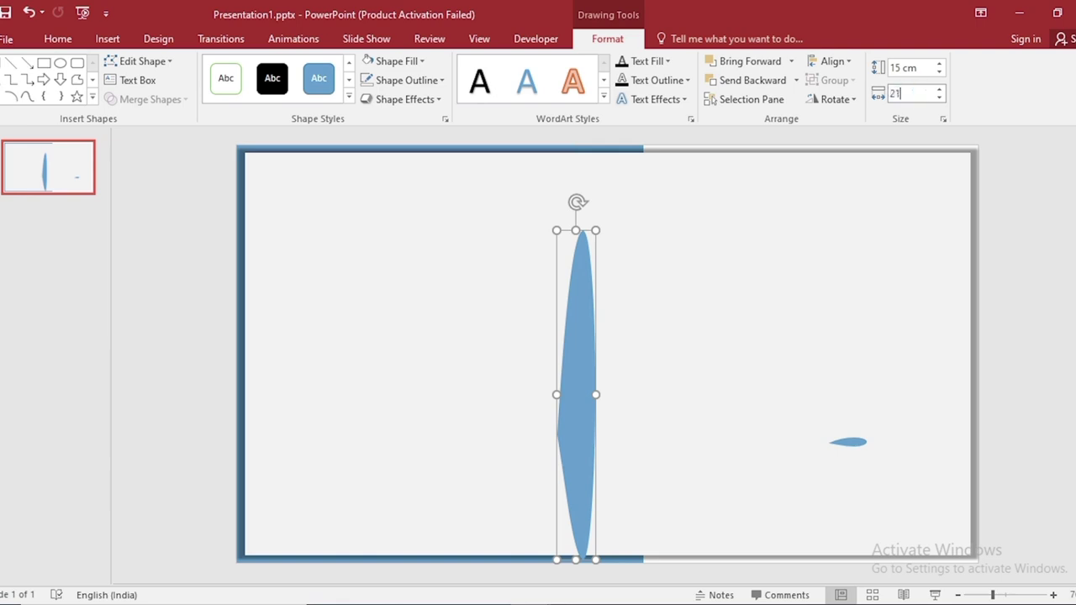
{"action": "type", "text": "1"}
{"action": "key", "text": "Return"}
Step: Tilt the large teardrop and move it to the slide's upper left
{"action": "left_click_drag", "start_coordinate": [800, 238], "coordinate": [596, 276]}
{"action": "left_click_drag", "start_coordinate": [516, 319], "coordinate": [457, 257]}
{"action": "left_click", "coordinate": [72, 183]}
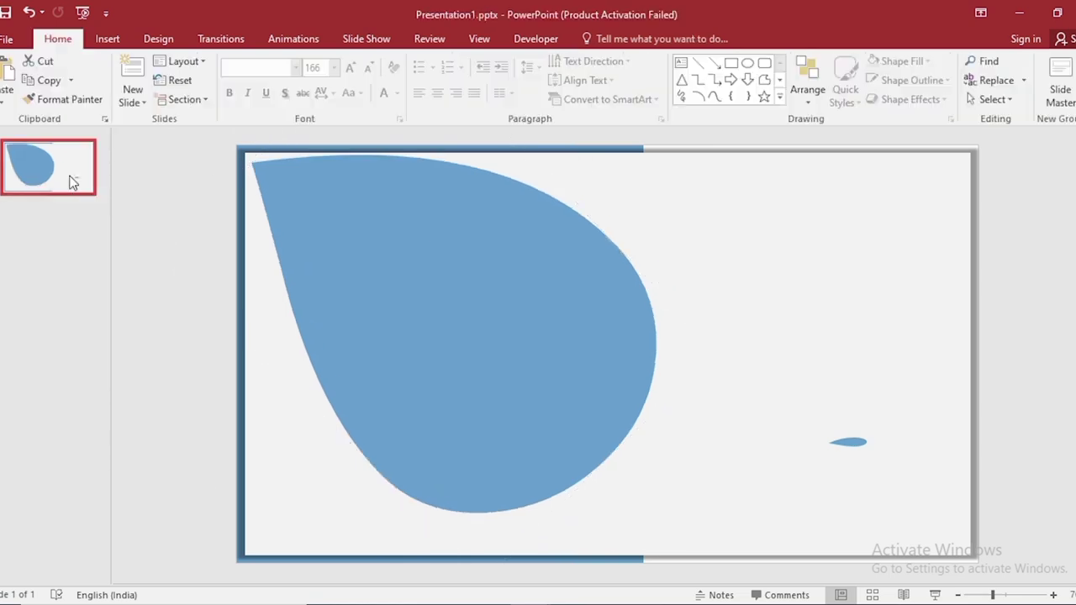
{"action": "right_click", "coordinate": [73, 183]}
Step: Duplicate the slide, then insert the garden picture f.jpg and cut it to the clipboard
{"action": "left_click", "coordinate": [99, 291]}
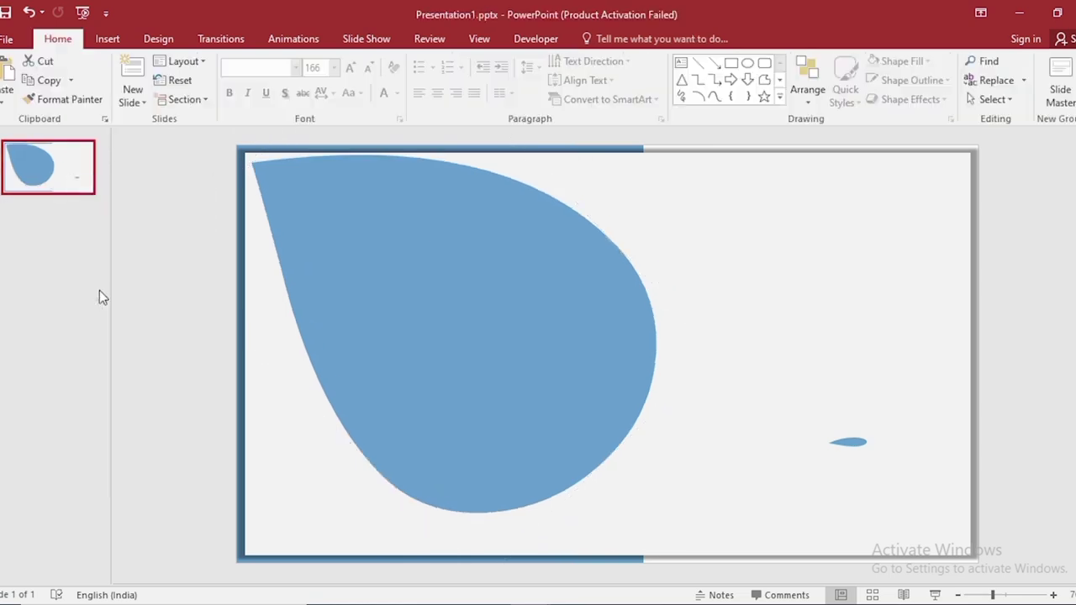
{"action": "left_click", "coordinate": [367, 282]}
{"action": "left_click", "coordinate": [107, 38]}
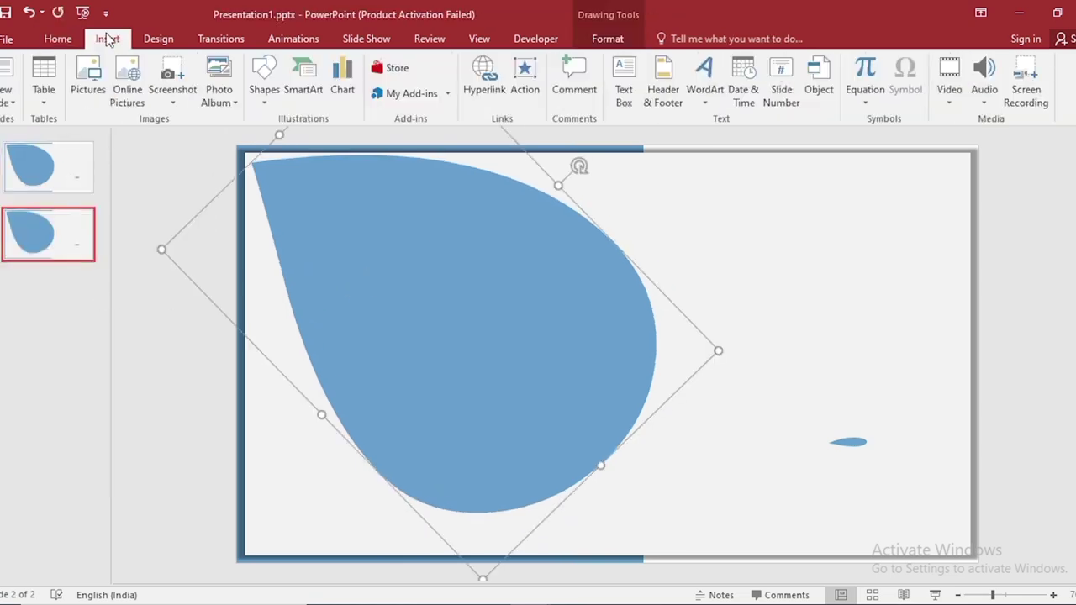
{"action": "left_click", "coordinate": [90, 84]}
{"action": "left_click_drag", "start_coordinate": [349, 153], "coordinate": [350, 242]}
{"action": "left_click", "coordinate": [296, 159]}
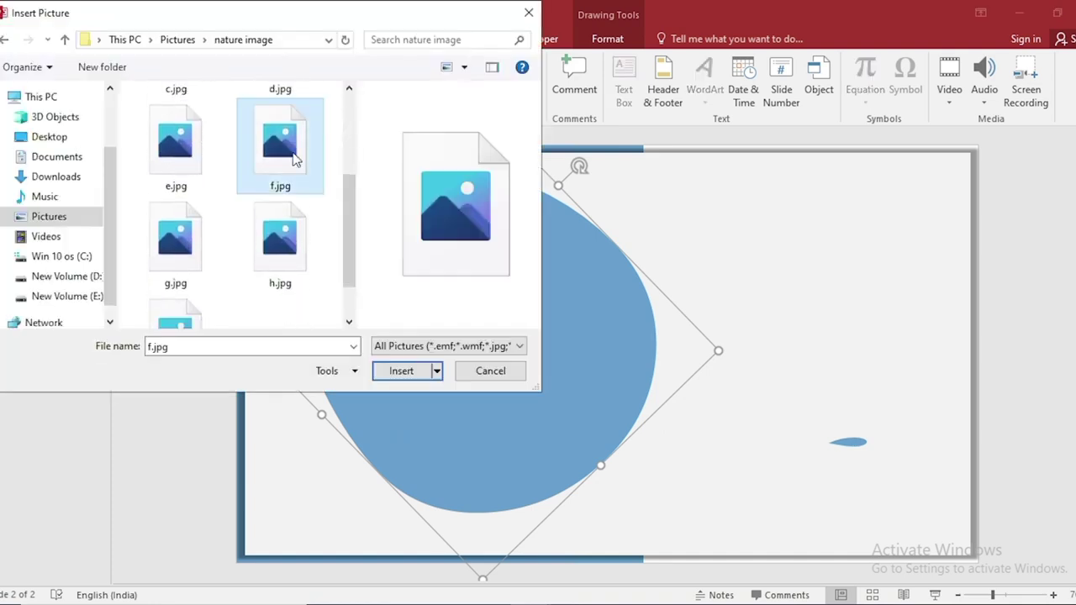
{"action": "left_click", "coordinate": [401, 371]}
{"action": "right_click", "coordinate": [509, 337]}
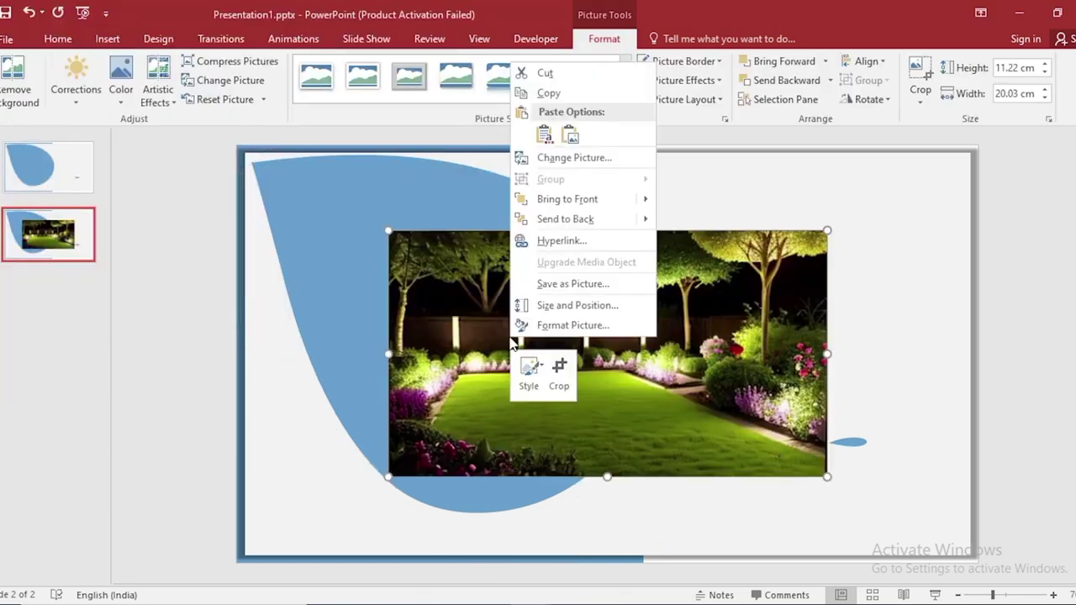
{"action": "left_click", "coordinate": [545, 74]}
Step: Fill the teardrop with the clipboard garden photo, with Rotate with shape turned off
{"action": "right_click", "coordinate": [751, 265]}
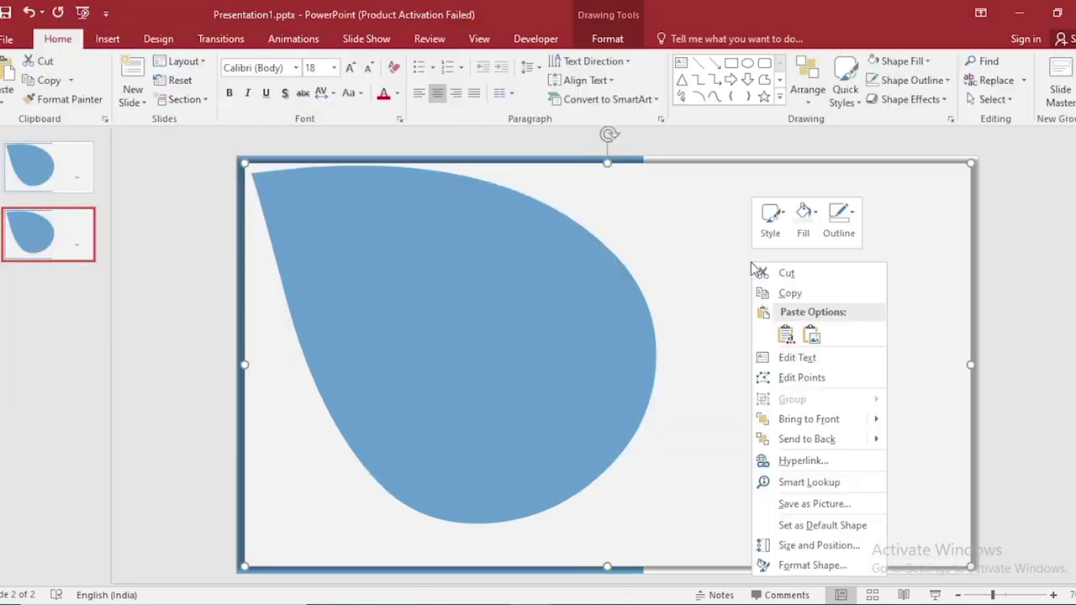
{"action": "left_click", "coordinate": [830, 565]}
{"action": "left_click", "coordinate": [451, 330]}
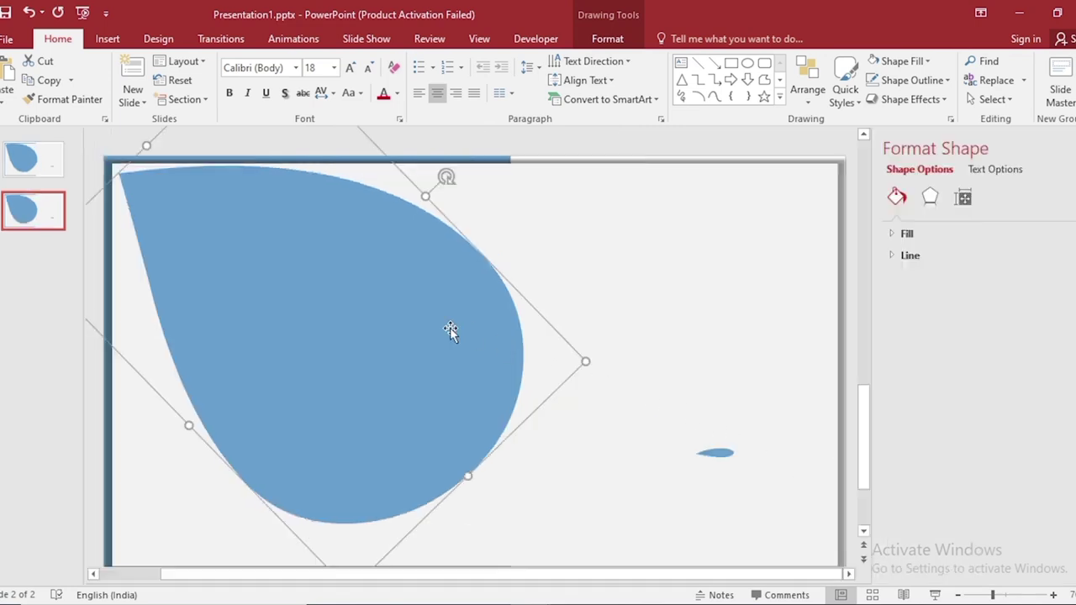
{"action": "left_click", "coordinate": [939, 231]}
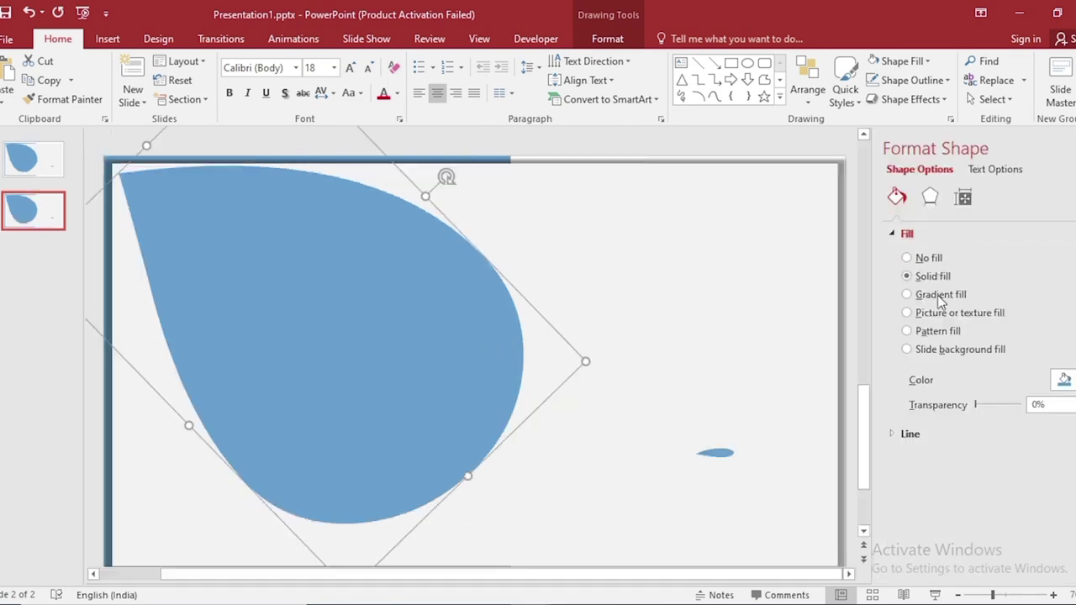
{"action": "left_click", "coordinate": [907, 313]}
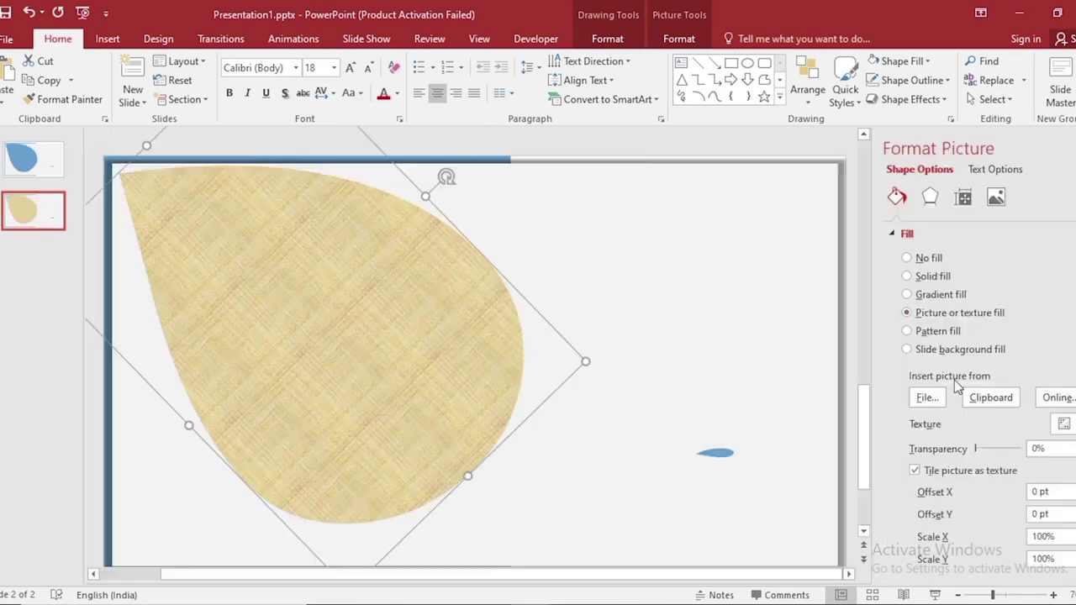
{"action": "left_click", "coordinate": [975, 402]}
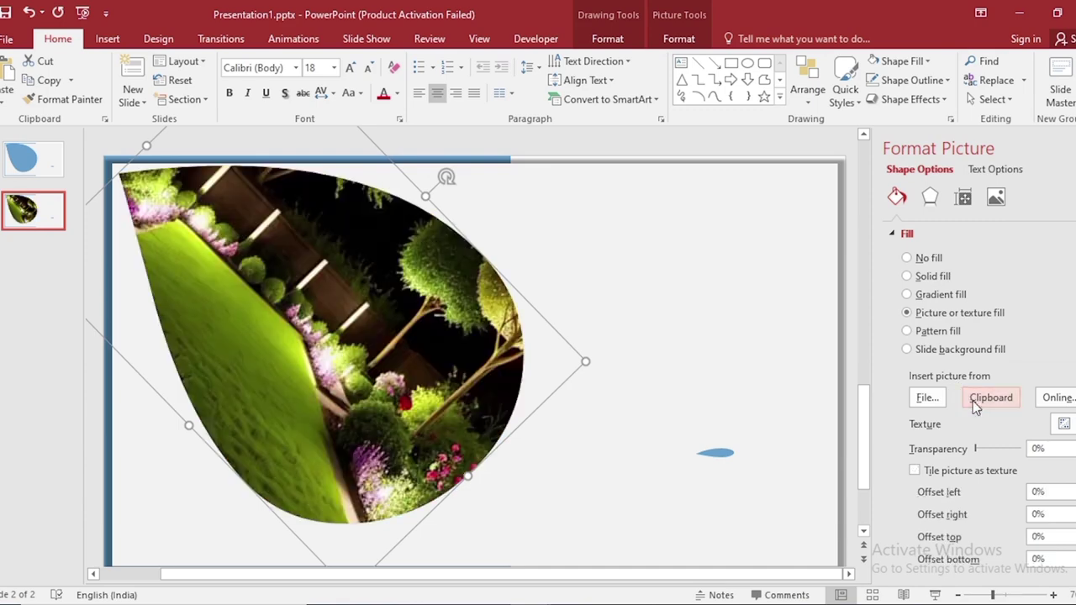
{"action": "scroll", "coordinate": [889, 562], "scroll_direction": "down", "scroll_amount": 1}
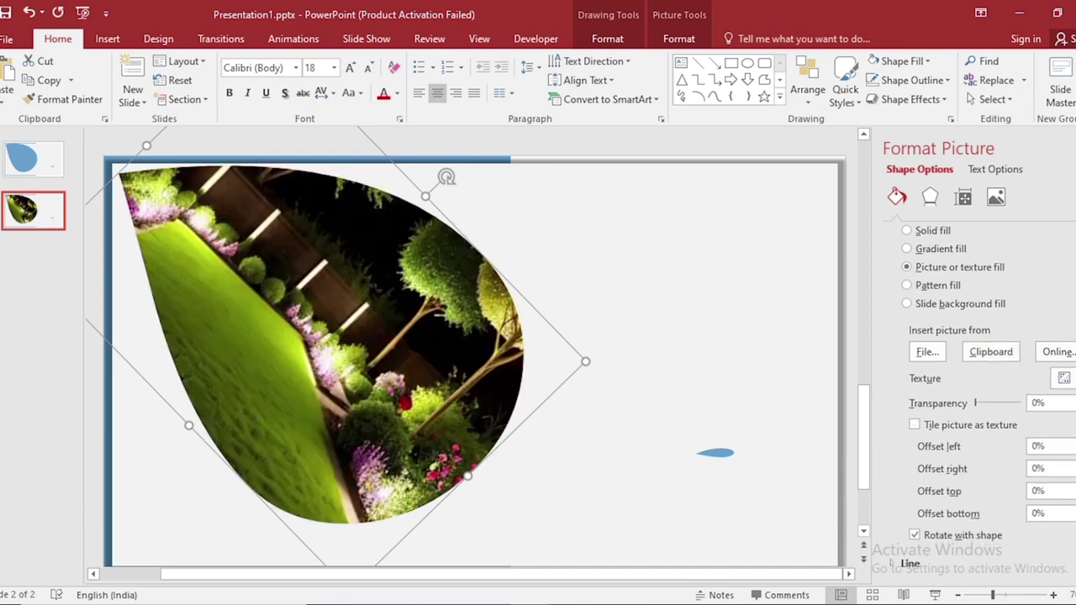
{"action": "left_click", "coordinate": [925, 538]}
Step: Give the photo teardrop an Offset Right outer shadow
{"action": "left_click", "coordinate": [929, 197]}
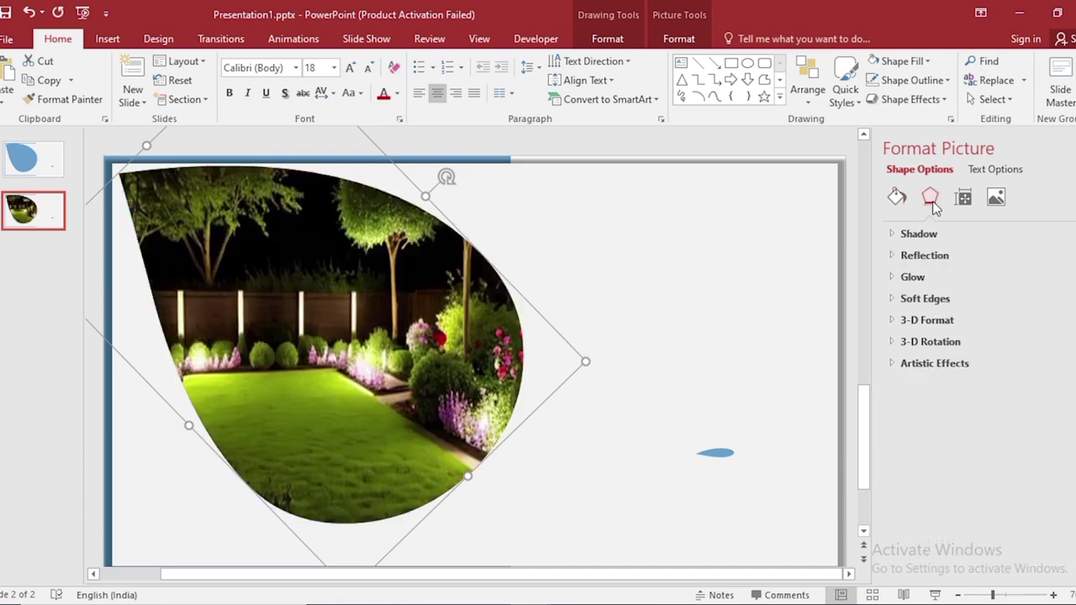
{"action": "left_click", "coordinate": [930, 234]}
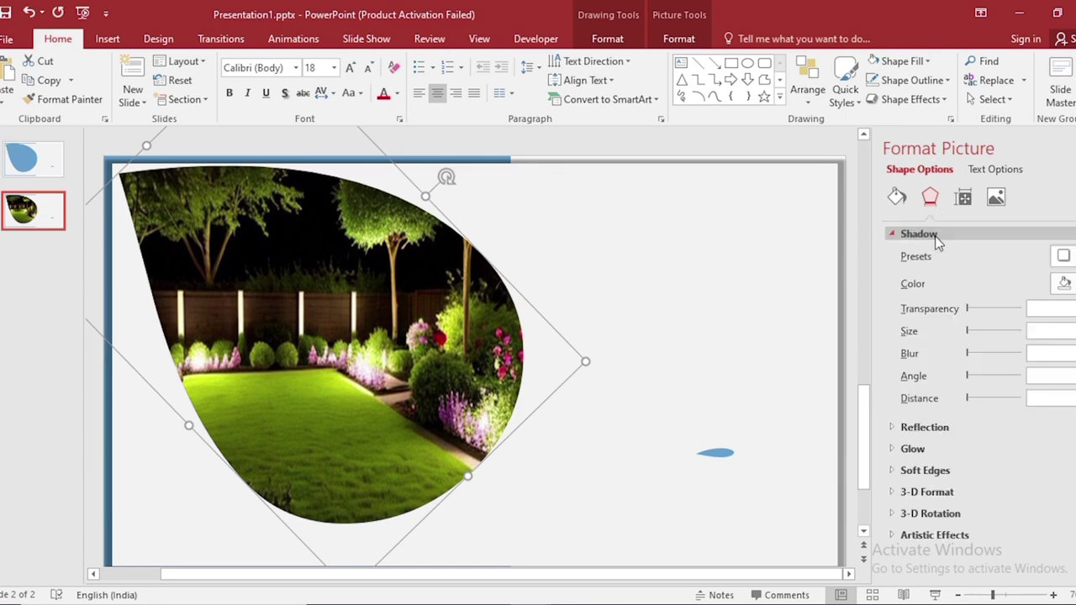
{"action": "left_click", "coordinate": [1064, 256]}
{"action": "left_click", "coordinate": [986, 427]}
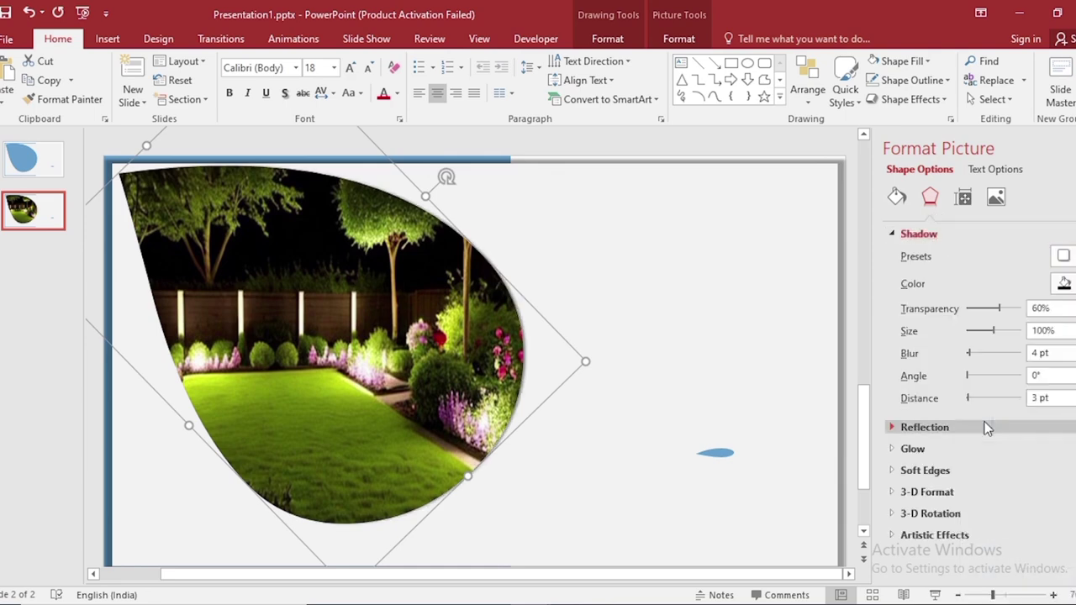
Step: Paste slide 1's blue teardrop onto slide 2, fill it orange and offset it up-left
{"action": "left_click", "coordinate": [42, 162]}
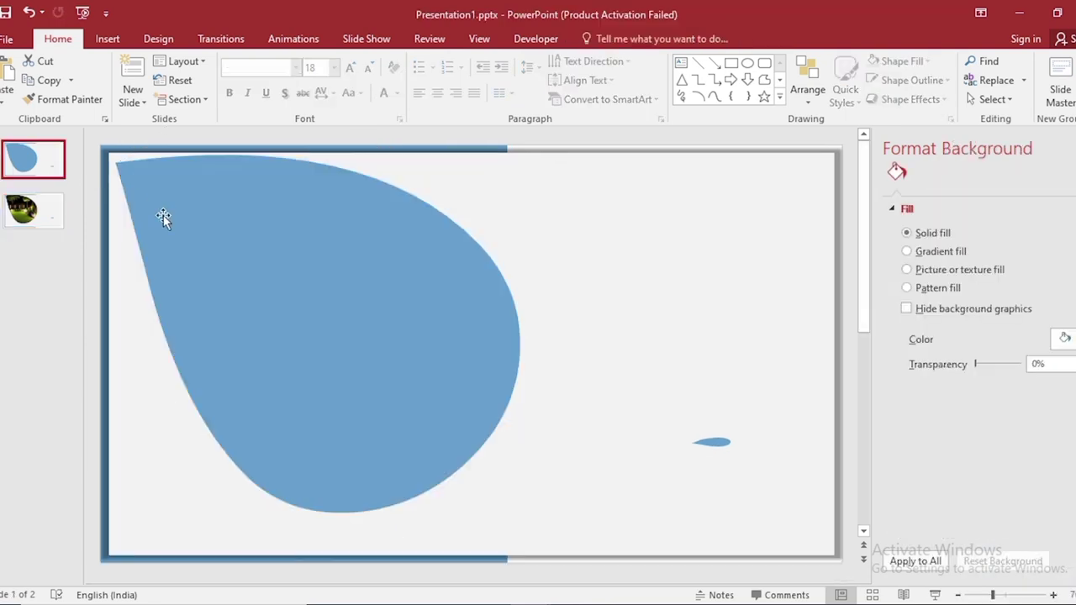
{"action": "left_click", "coordinate": [232, 248]}
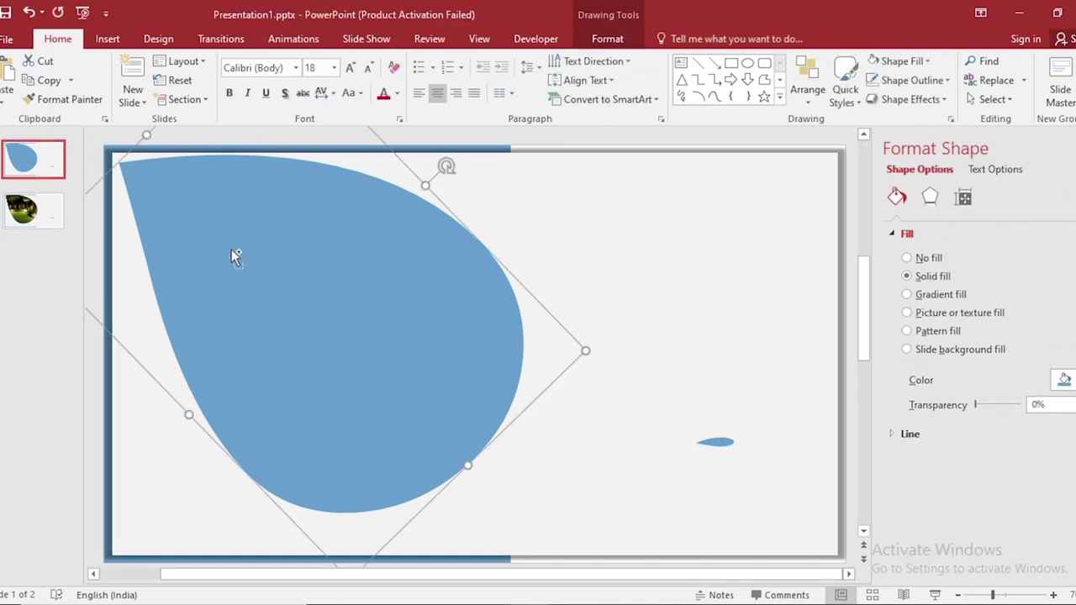
{"action": "left_click", "coordinate": [34, 210]}
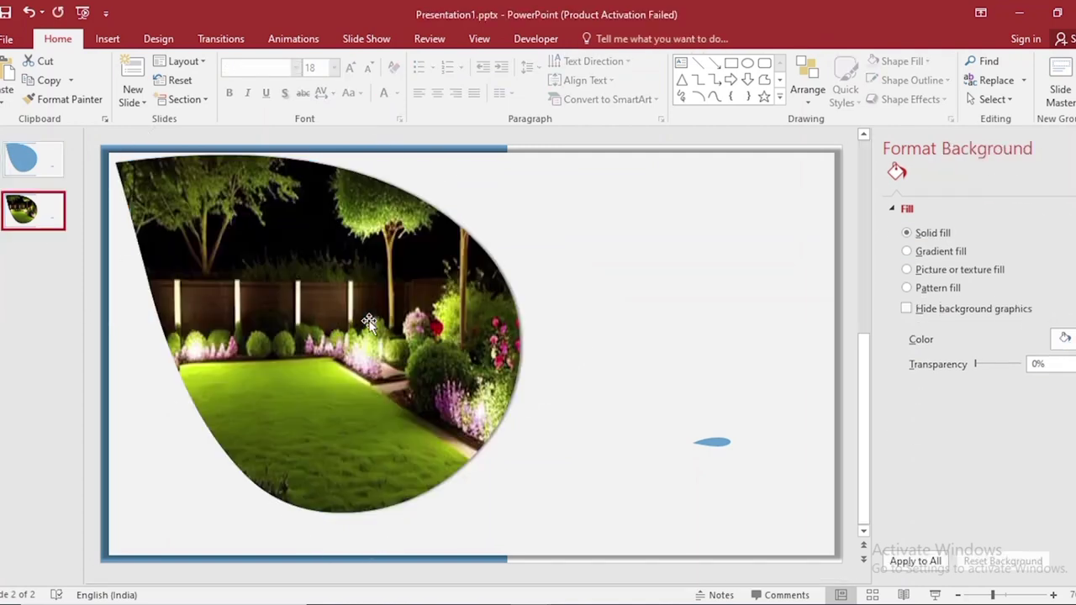
{"action": "key", "text": "ctrl+v"}
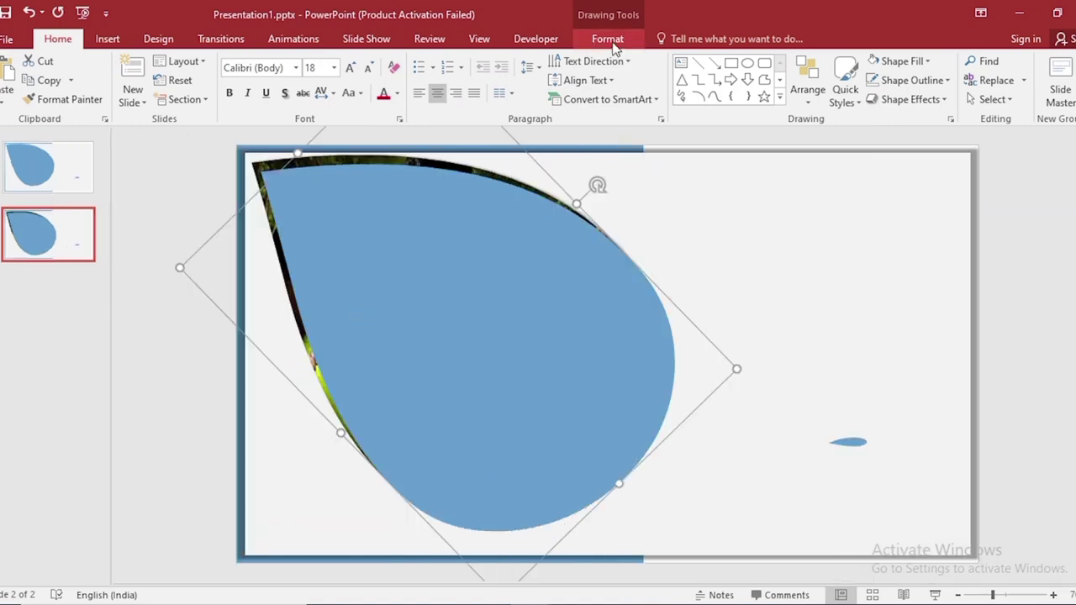
{"action": "left_click", "coordinate": [604, 40]}
{"action": "left_click", "coordinate": [422, 62]}
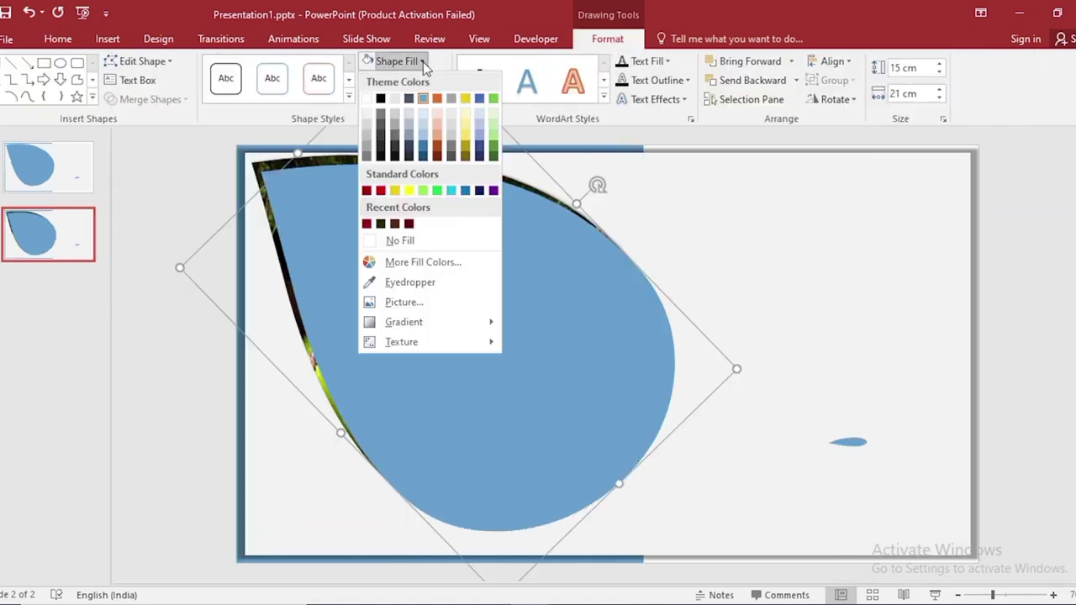
{"action": "left_click", "coordinate": [436, 98]}
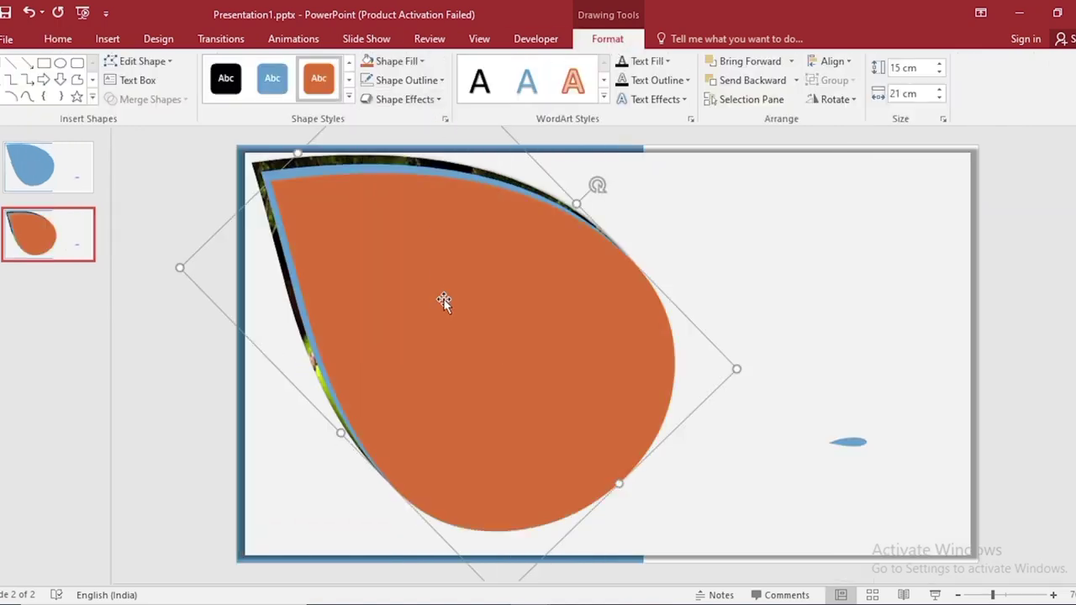
{"action": "left_click_drag", "start_coordinate": [442, 300], "coordinate": [419, 275]}
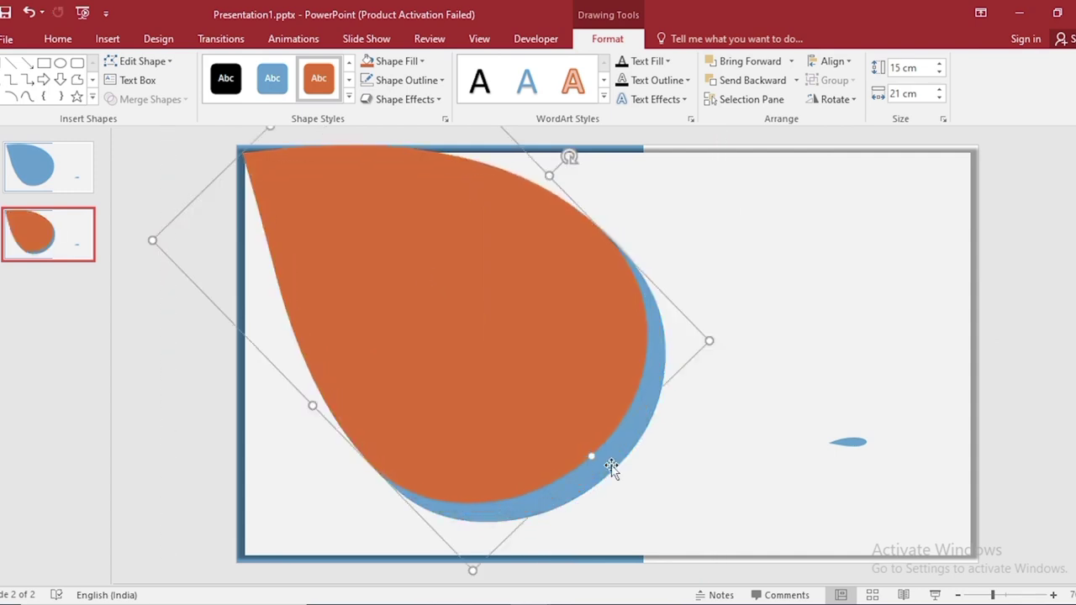
Step: Subtract the orange copy to form a crescent, eyedropper it dark red, and move the oval lower-left
{"action": "left_click", "coordinate": [522, 361], "text": "shift"}
{"action": "left_click", "coordinate": [173, 101]}
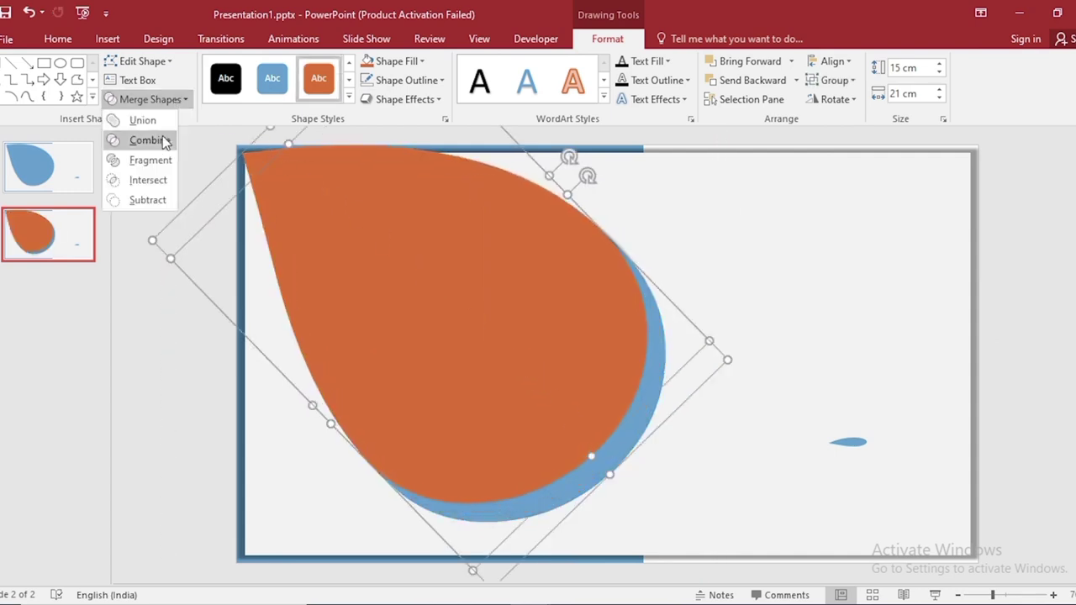
{"action": "left_click", "coordinate": [161, 199]}
{"action": "left_click", "coordinate": [421, 60]}
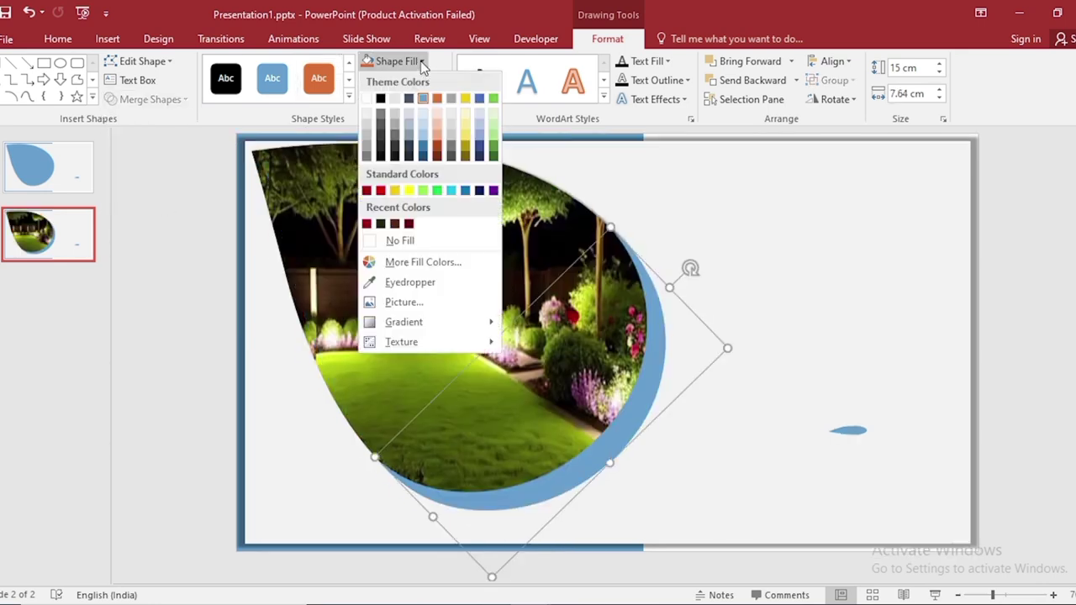
{"action": "left_click", "coordinate": [411, 283]}
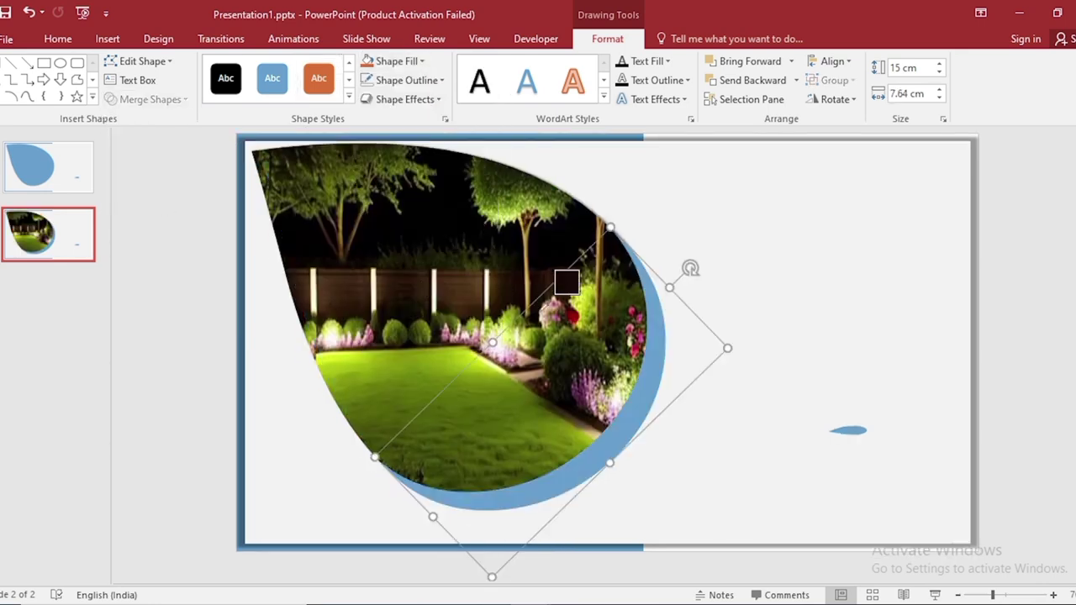
{"action": "left_click", "coordinate": [574, 315]}
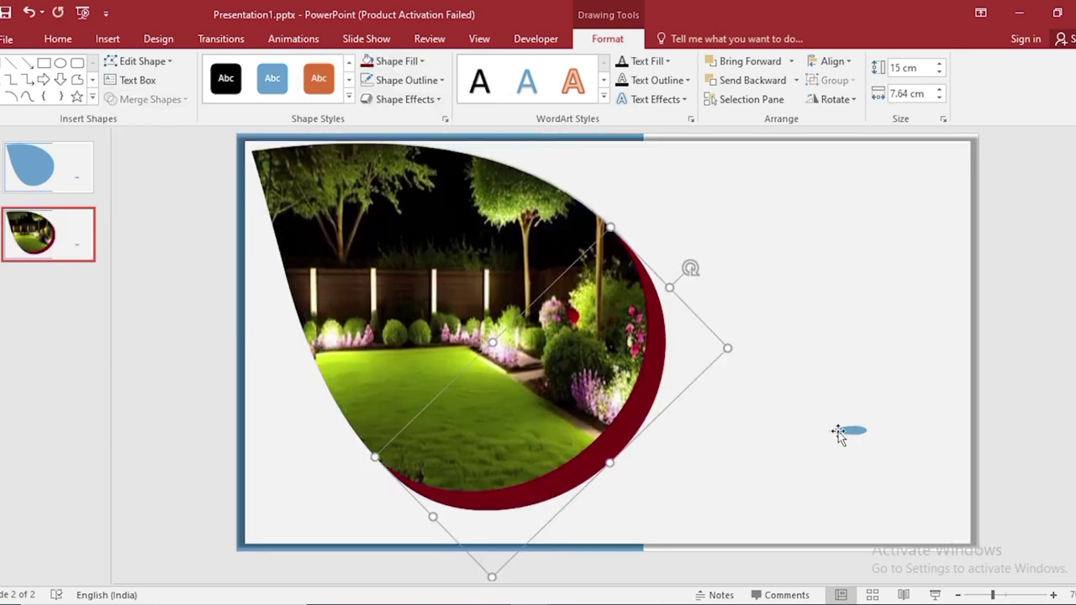
{"action": "mouse_move", "coordinate": [841, 431]}
{"action": "left_mouse_down"}
{"action": "mouse_move", "coordinate": [869, 423]}
{"action": "mouse_move", "coordinate": [306, 496]}
{"action": "mouse_move", "coordinate": [307, 477]}
{"action": "left_mouse_up"}
Step: Colour the oval lawn green and place a tilted copy at the upper right
{"action": "left_click", "coordinate": [414, 65]}
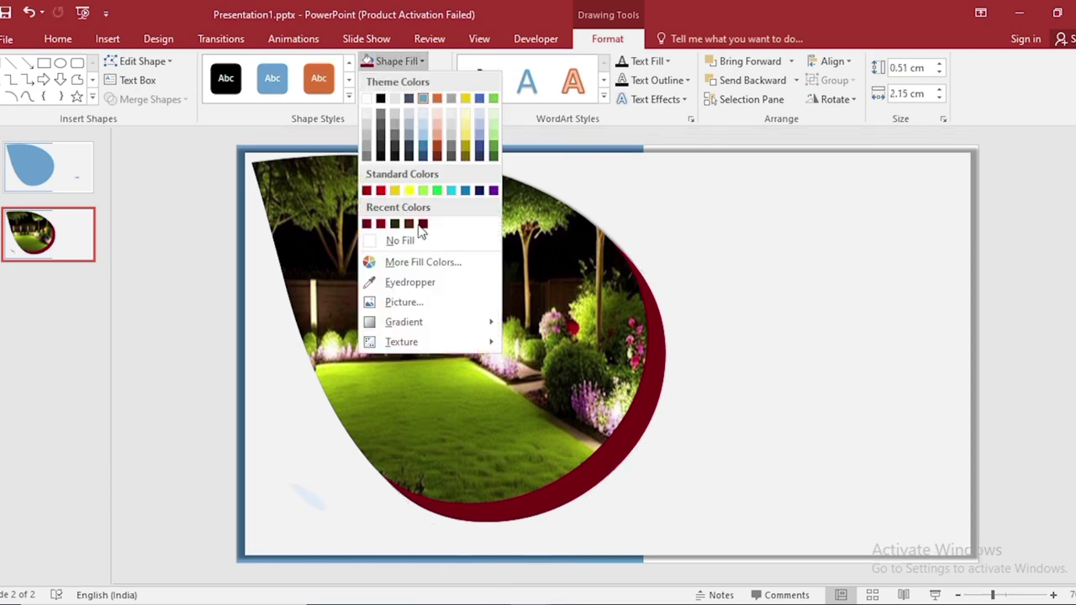
{"action": "left_click", "coordinate": [416, 284]}
{"action": "left_click", "coordinate": [454, 436]}
{"action": "left_click_drag", "start_coordinate": [330, 508], "coordinate": [730, 517]}
{"action": "left_click_drag", "start_coordinate": [745, 468], "coordinate": [894, 192]}
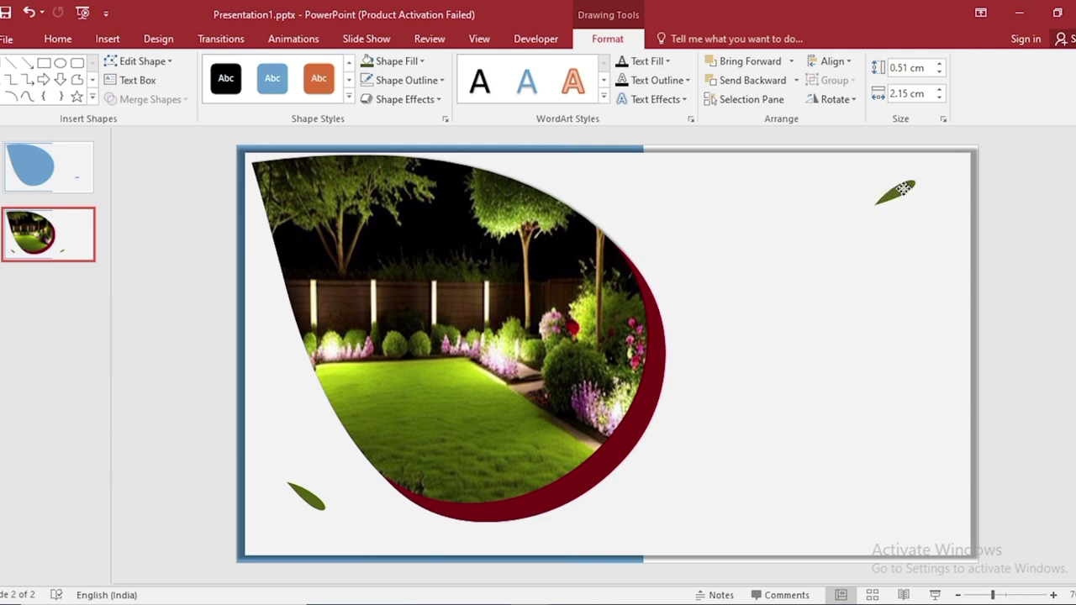
Step: Fill the upper leaf pink-red, then begin eyedropper sampling for the lower leaf
{"action": "left_click", "coordinate": [411, 61]}
{"action": "left_click", "coordinate": [428, 282]}
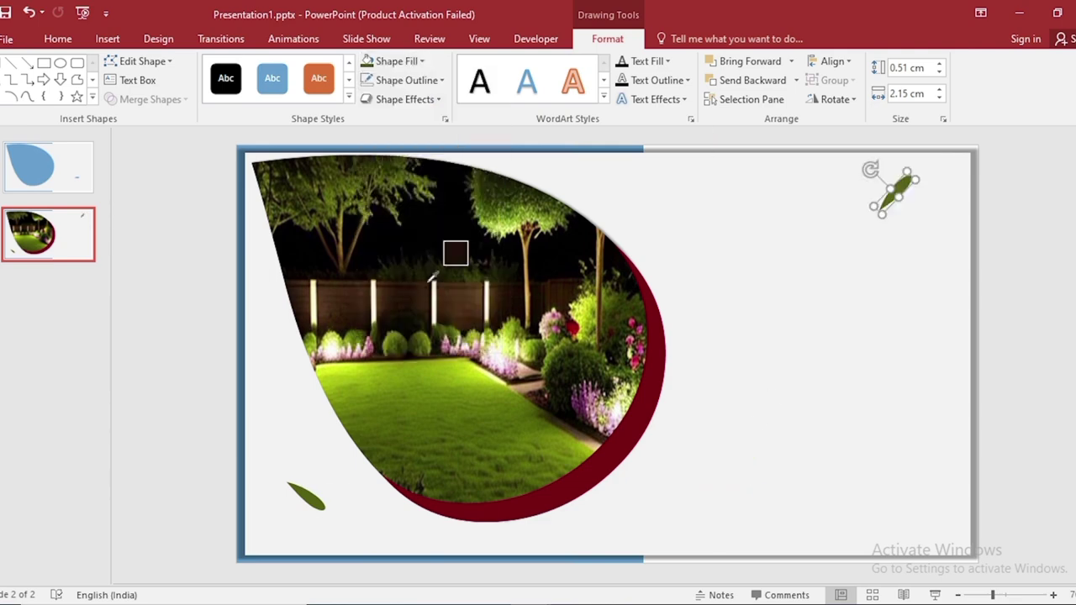
{"action": "left_click", "coordinate": [648, 341]}
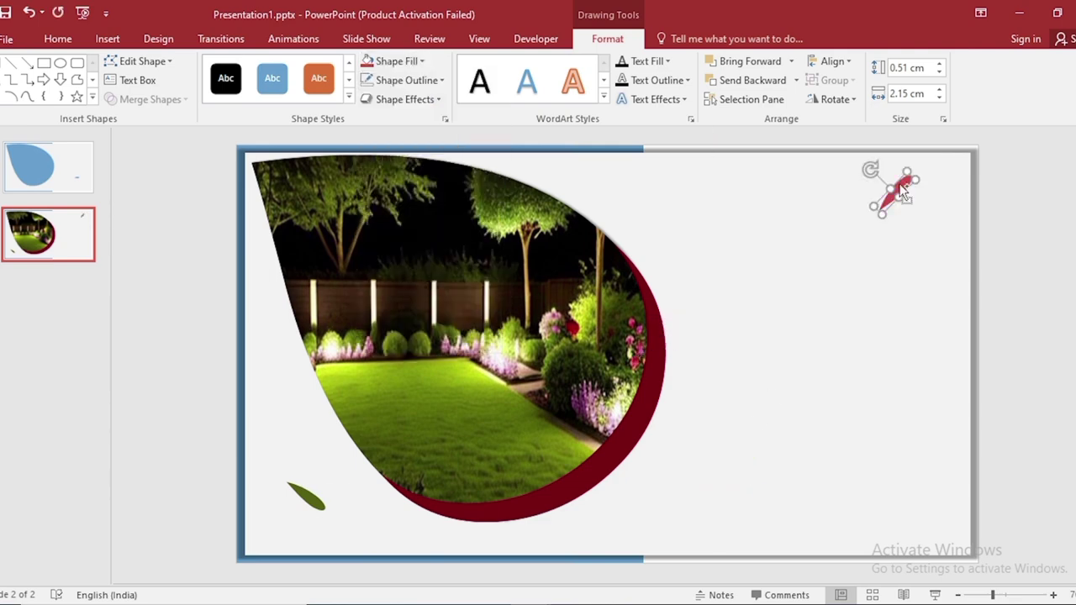
{"action": "left_click", "coordinate": [903, 222]}
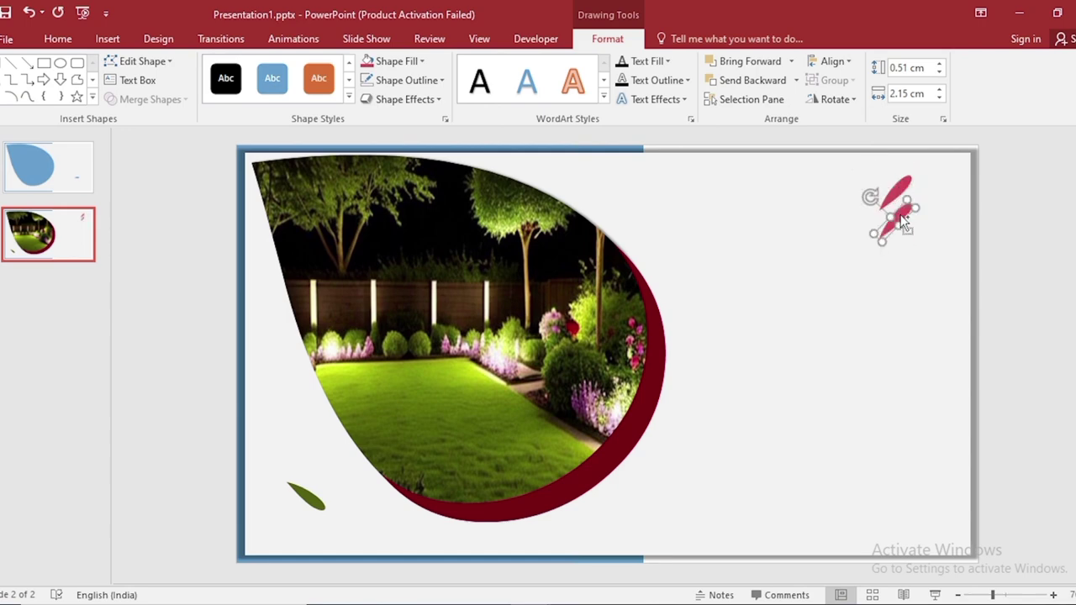
{"action": "left_click", "coordinate": [420, 61]}
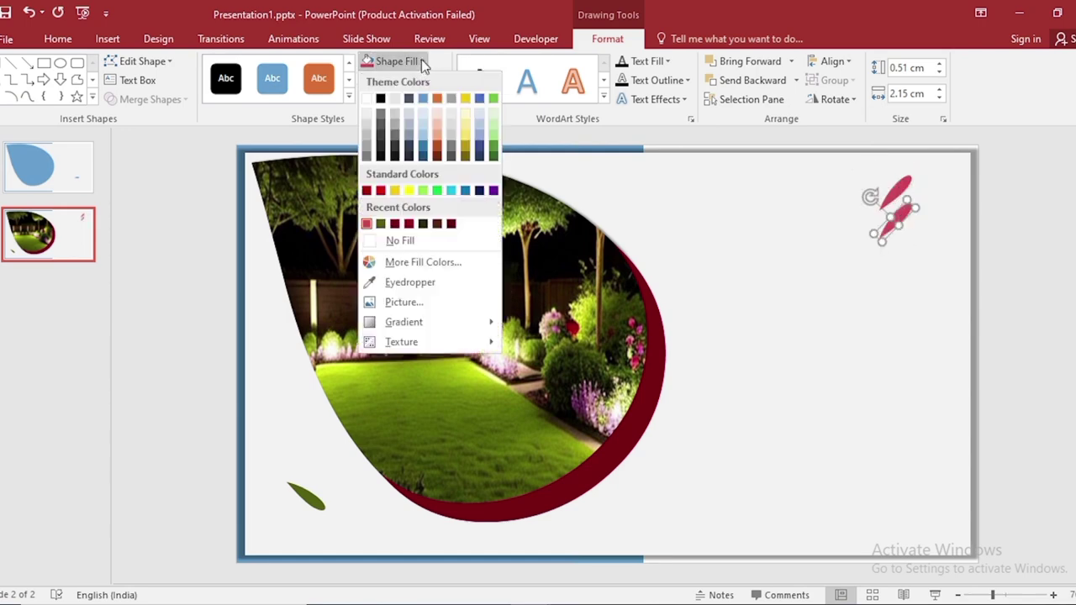
{"action": "left_click", "coordinate": [429, 282]}
Step: Colour the lower leaf dark brown and paste the SLIDE title, design subtitle and Nature paragraph
{"action": "left_click", "coordinate": [342, 263]}
{"action": "key", "text": "ctrl+v"}
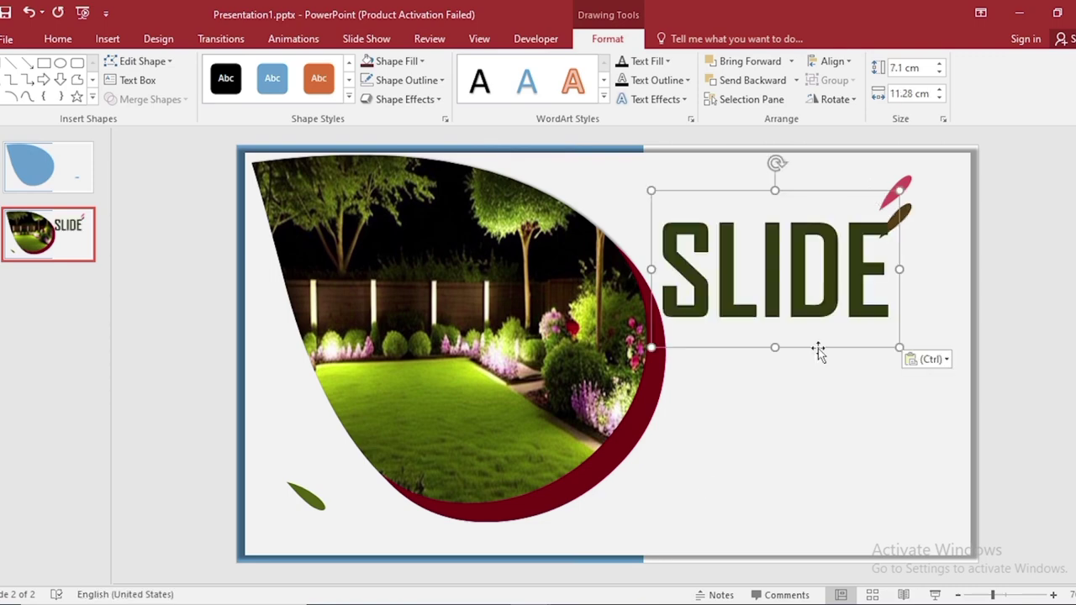
{"action": "left_click_drag", "start_coordinate": [816, 353], "coordinate": [841, 375]}
{"action": "key", "text": "ctrl+v"}
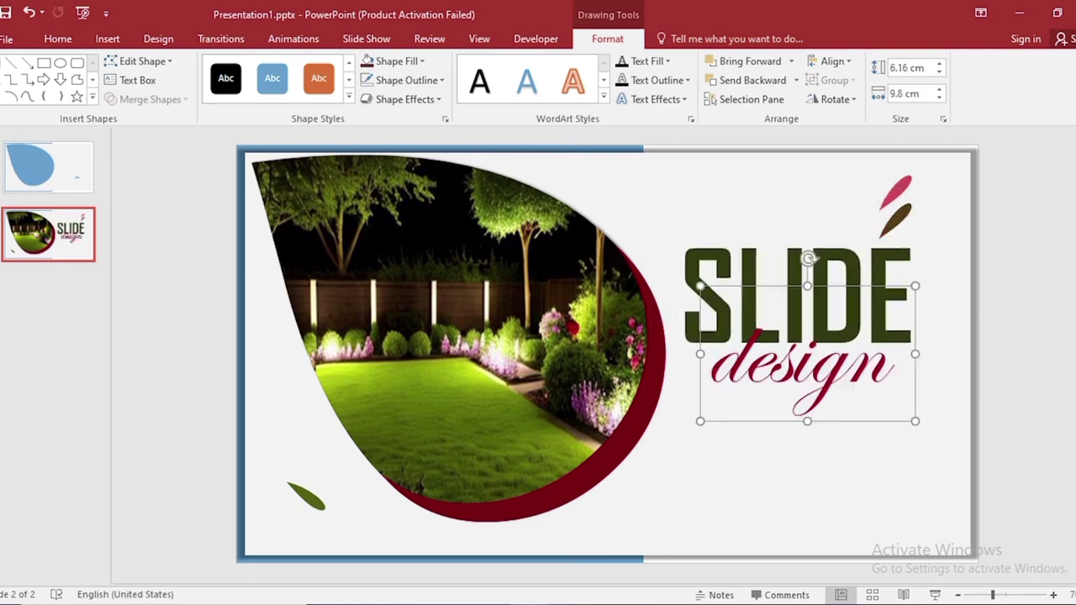
{"action": "key", "text": "ctrl+v"}
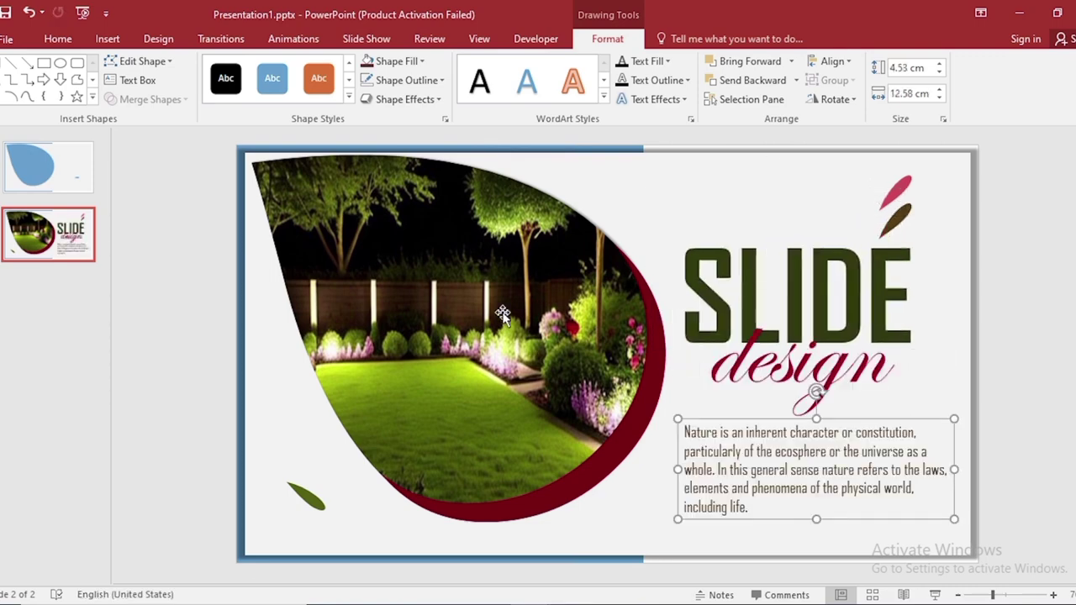
Step: Fill the garden picture block with the sampled dark red
{"action": "left_click", "coordinate": [245, 148]}
{"action": "left_click", "coordinate": [391, 60]}
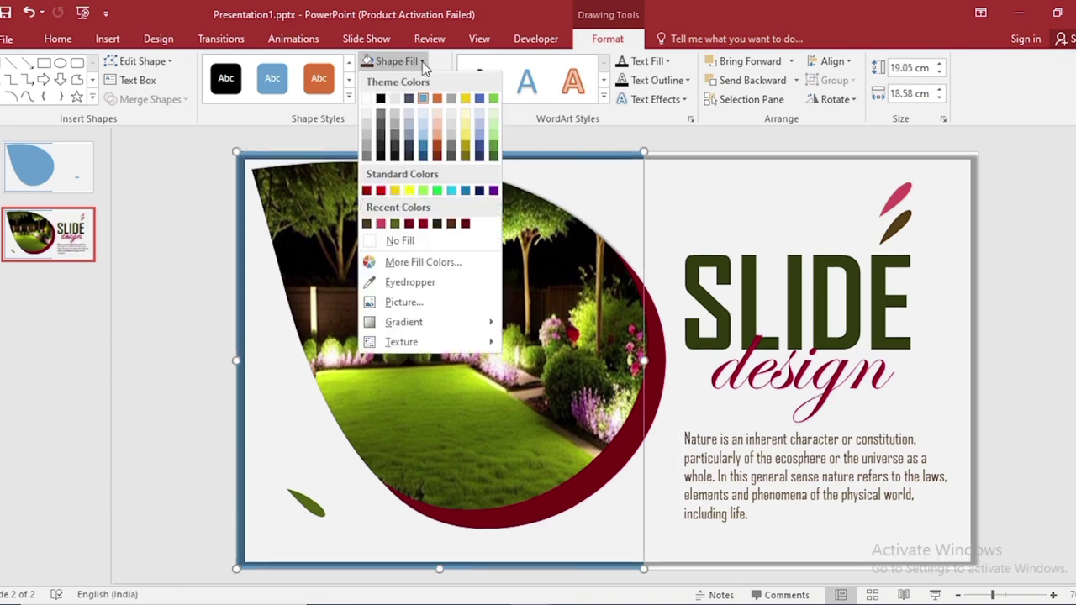
{"action": "left_click", "coordinate": [409, 282]}
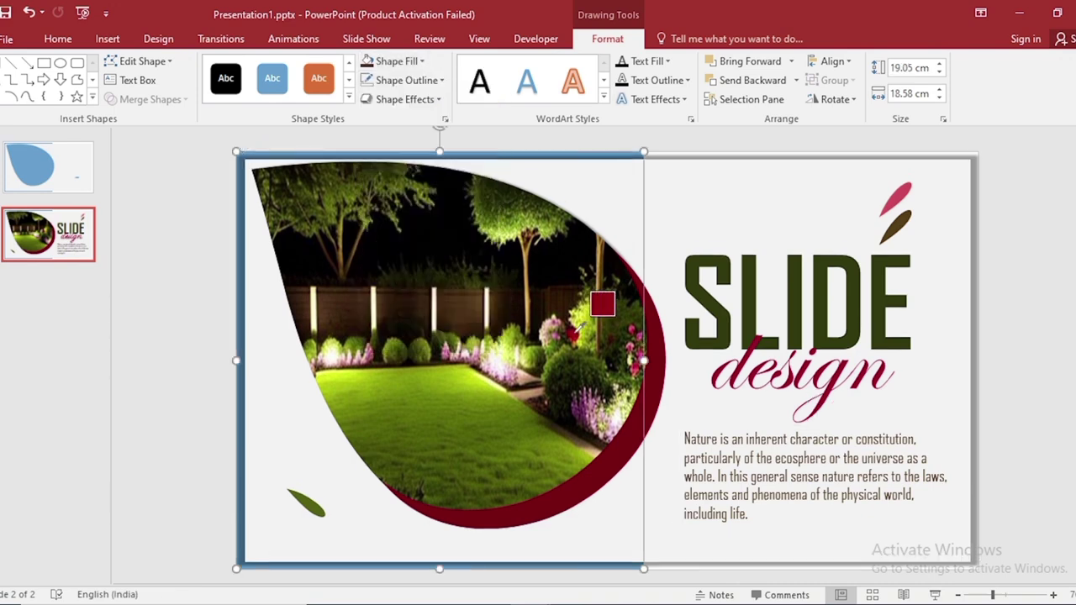
{"action": "left_click", "coordinate": [577, 331]}
Step: Give the picture block a Wipe entrance from the left
{"action": "left_click", "coordinate": [293, 40]}
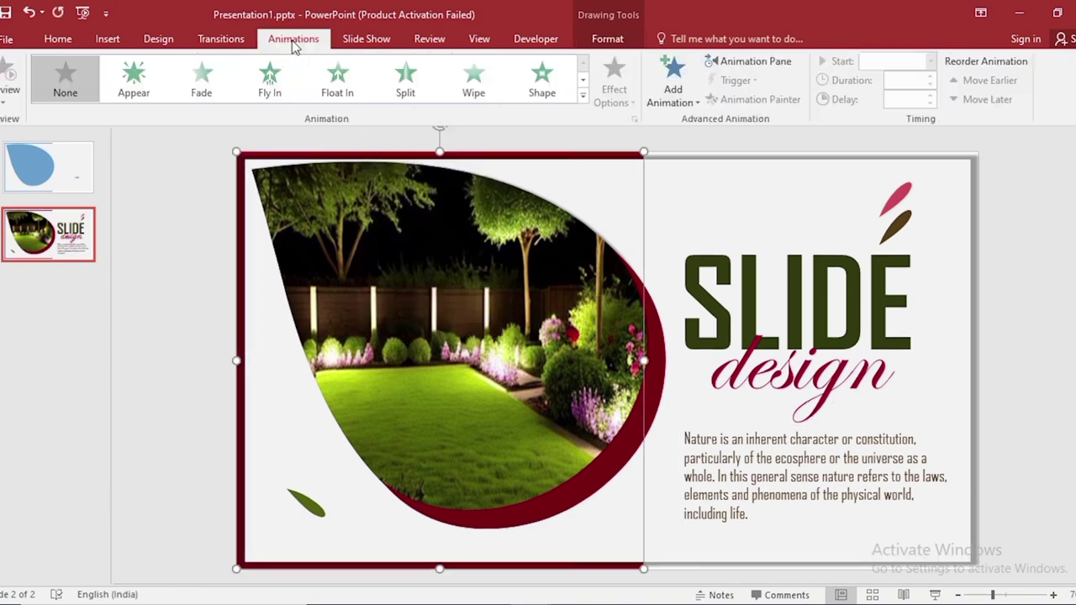
{"action": "left_click", "coordinate": [468, 93]}
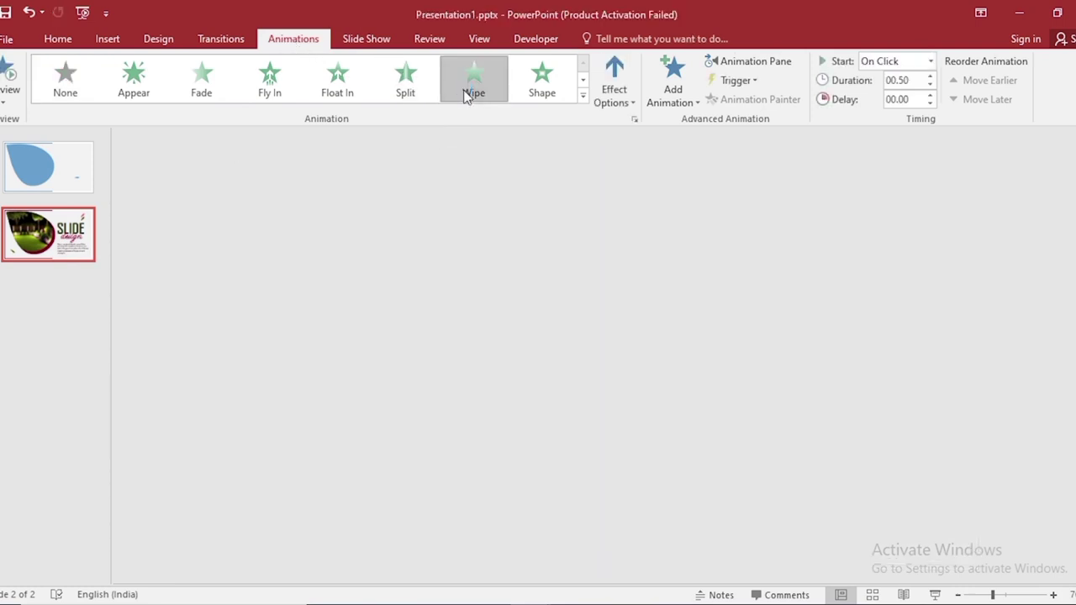
{"action": "left_click", "coordinate": [619, 101]}
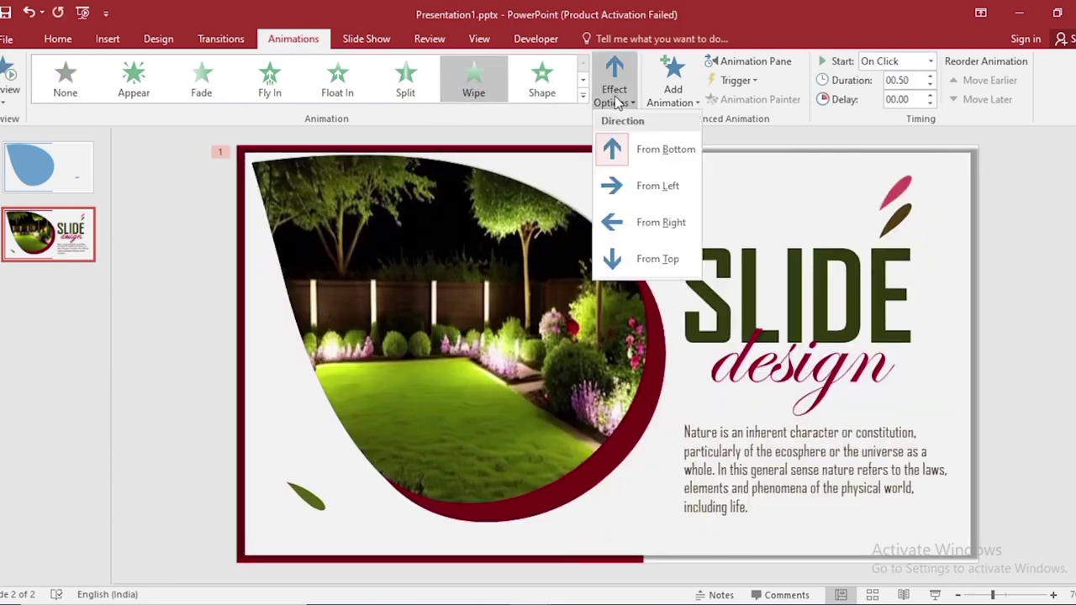
{"action": "left_click", "coordinate": [654, 186]}
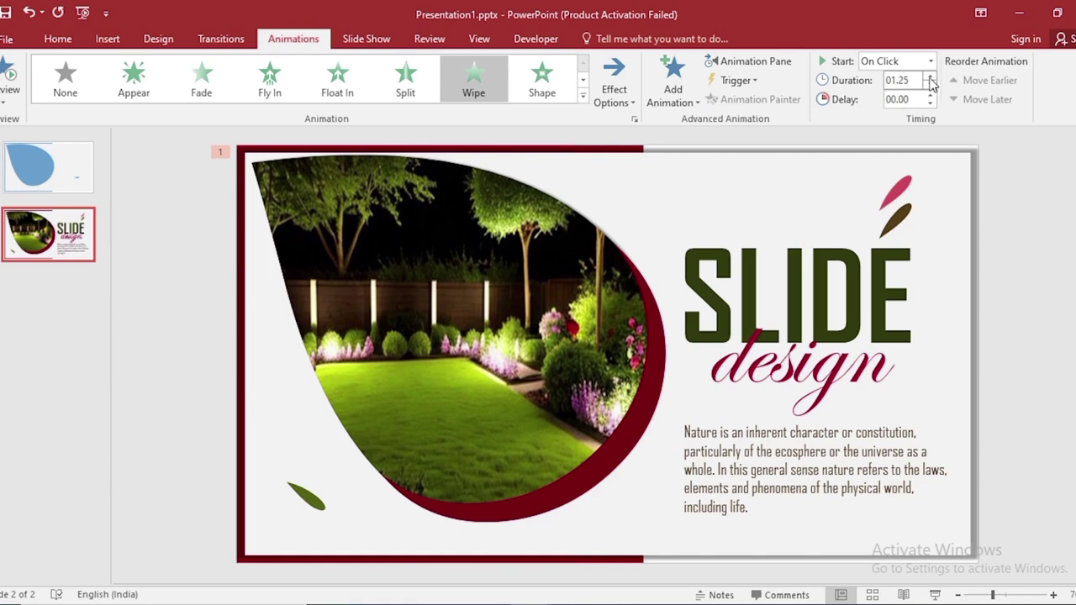
Step: Make the large framing rectangle Fade in With Previous
{"action": "left_click", "coordinate": [700, 195]}
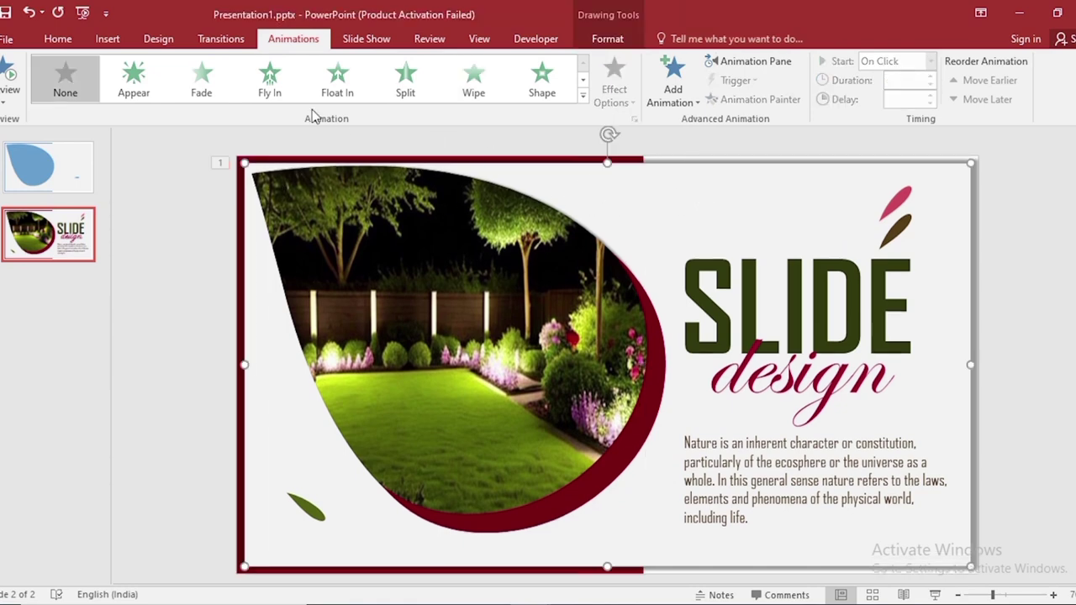
{"action": "left_click", "coordinate": [205, 77]}
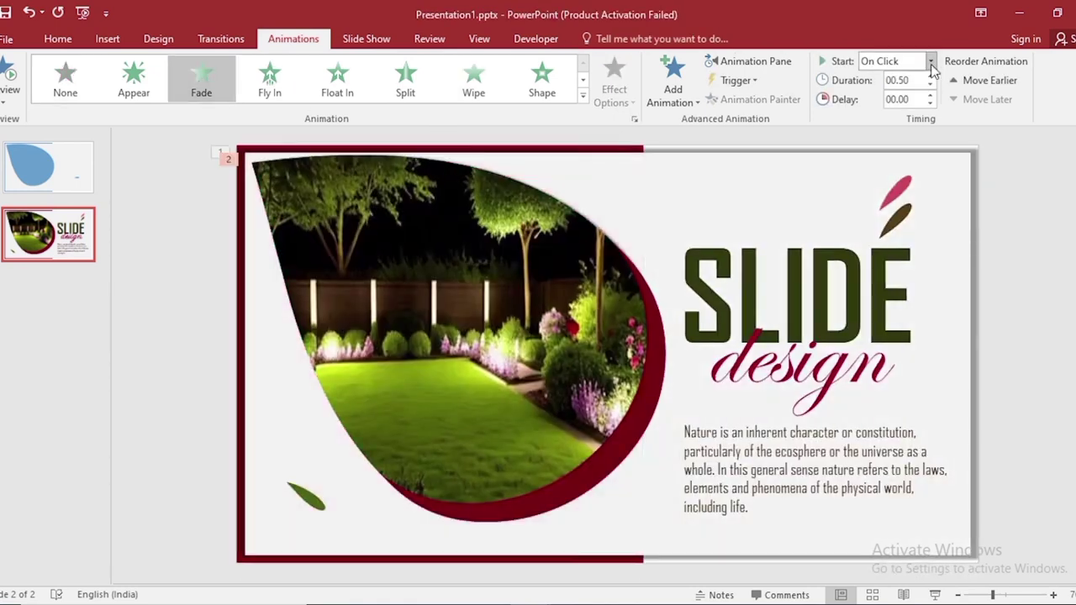
{"action": "left_click", "coordinate": [931, 64]}
{"action": "left_click", "coordinate": [921, 101]}
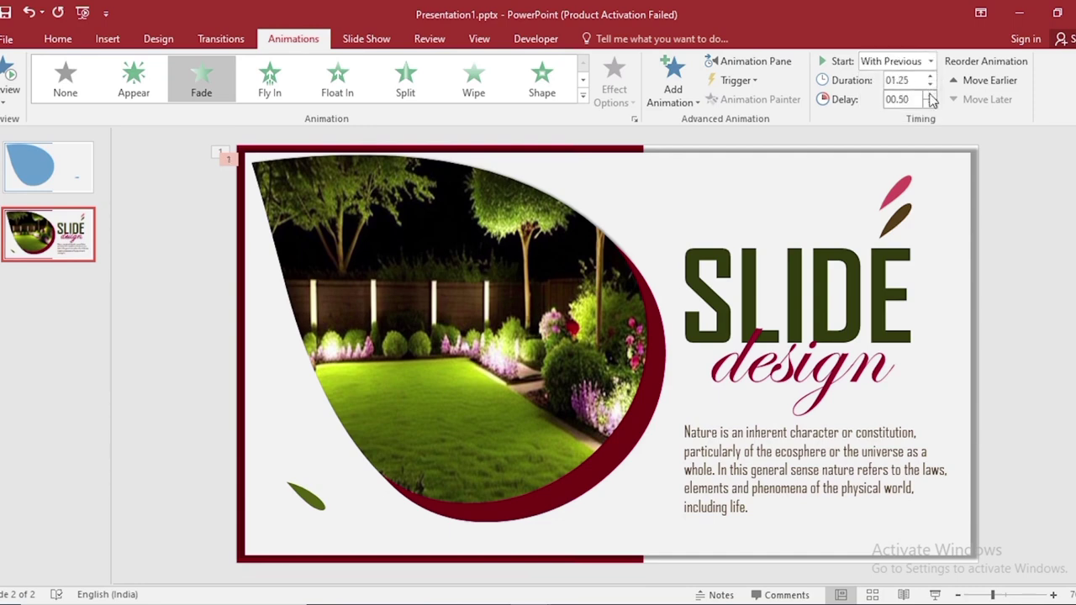
Step: Give the red crescent a Wipe animation starting With Previous
{"action": "left_click", "coordinate": [657, 391]}
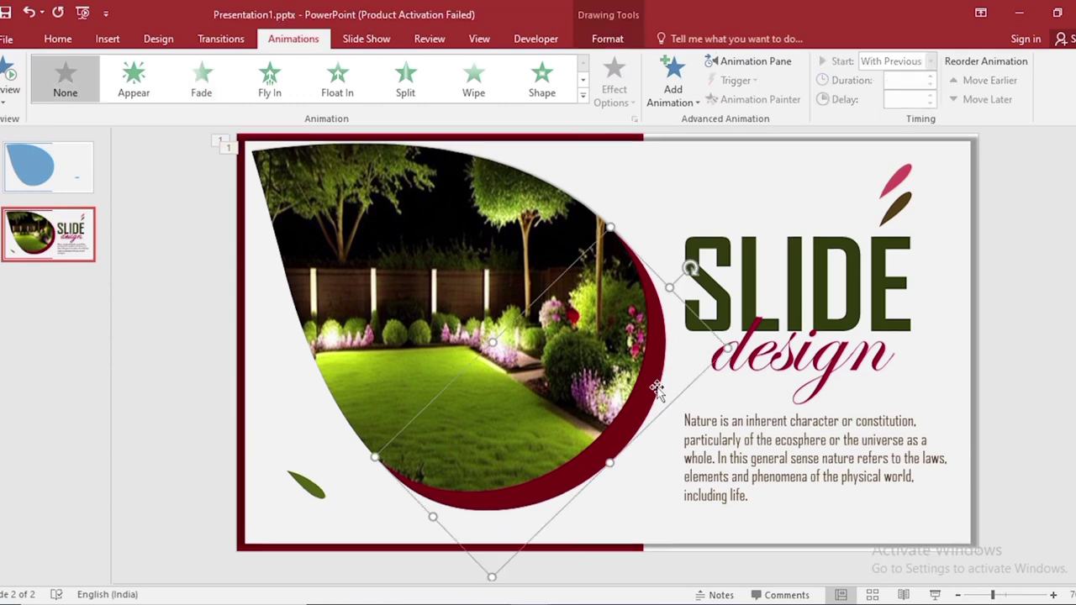
{"action": "left_click", "coordinate": [476, 83]}
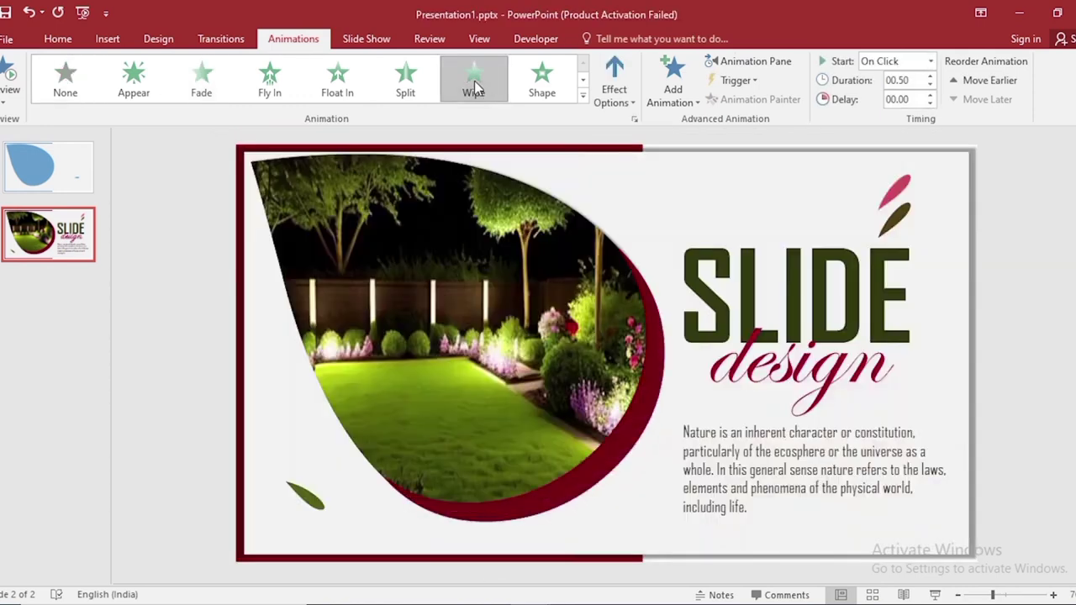
{"action": "left_click", "coordinate": [932, 63]}
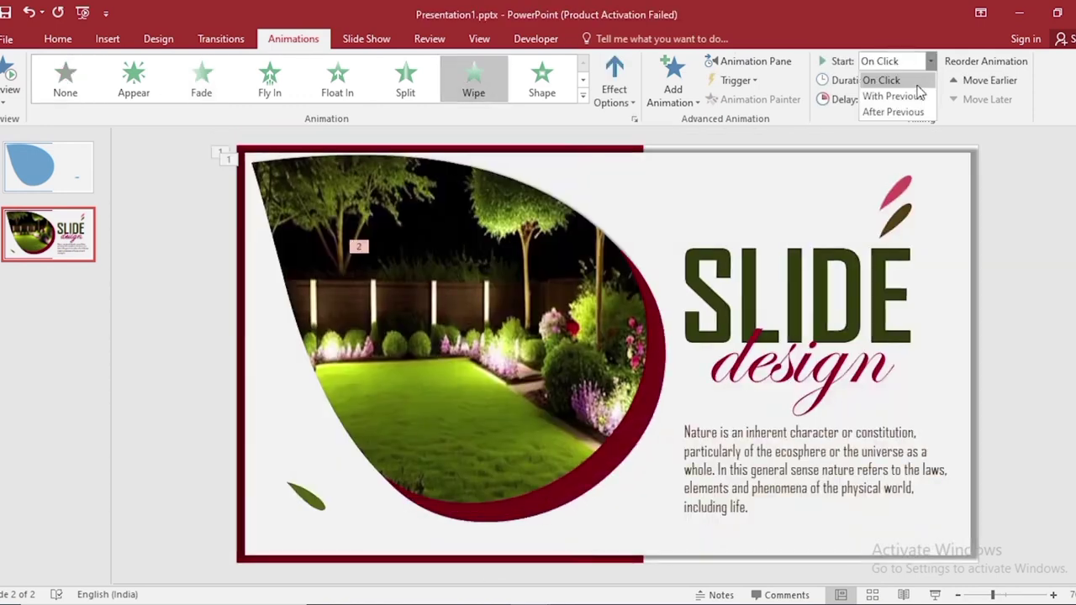
{"action": "left_click", "coordinate": [919, 96]}
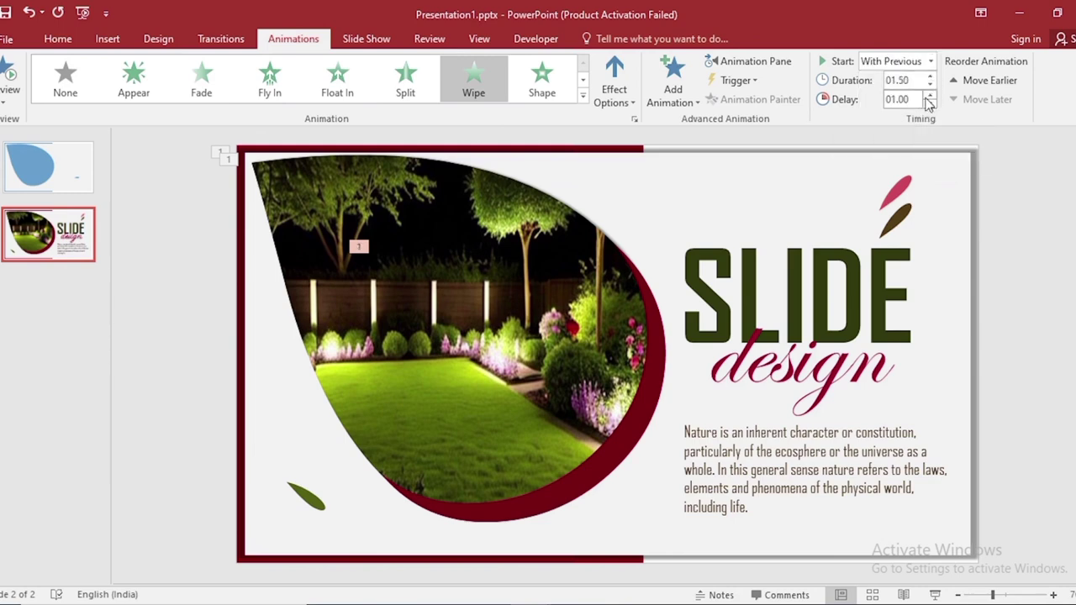
Step: Paint the crescent's wipe onto the garden photo and the green leaf, delaying the leaf to 2 seconds
{"action": "left_click", "coordinate": [654, 349]}
{"action": "scroll", "coordinate": [654, 349], "scroll_direction": "down", "scroll_amount": 1}
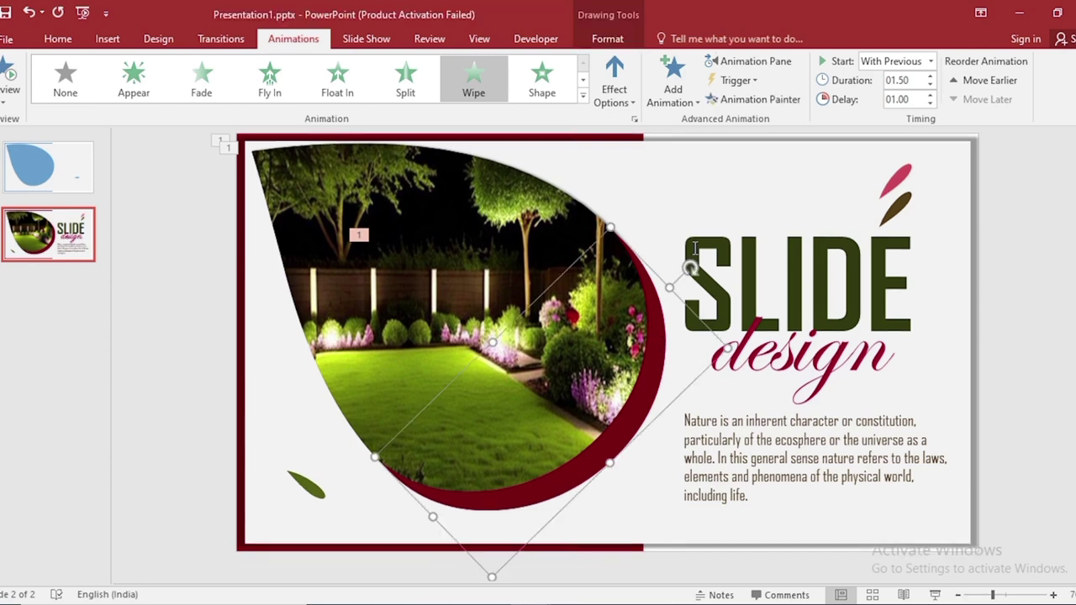
{"action": "left_click", "coordinate": [779, 104]}
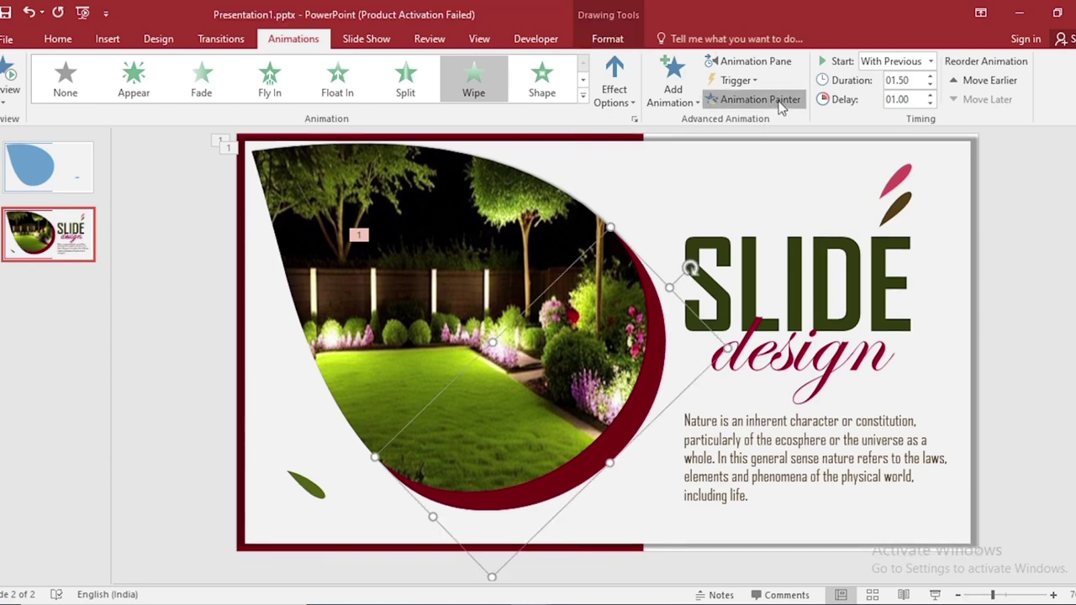
{"action": "left_click", "coordinate": [492, 235]}
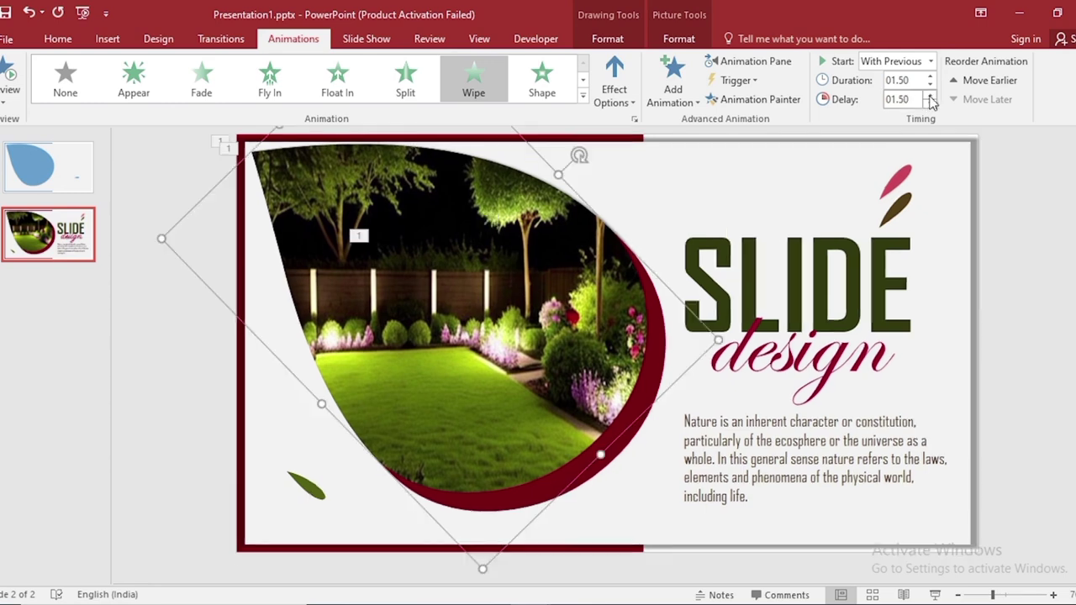
{"action": "left_click", "coordinate": [773, 101]}
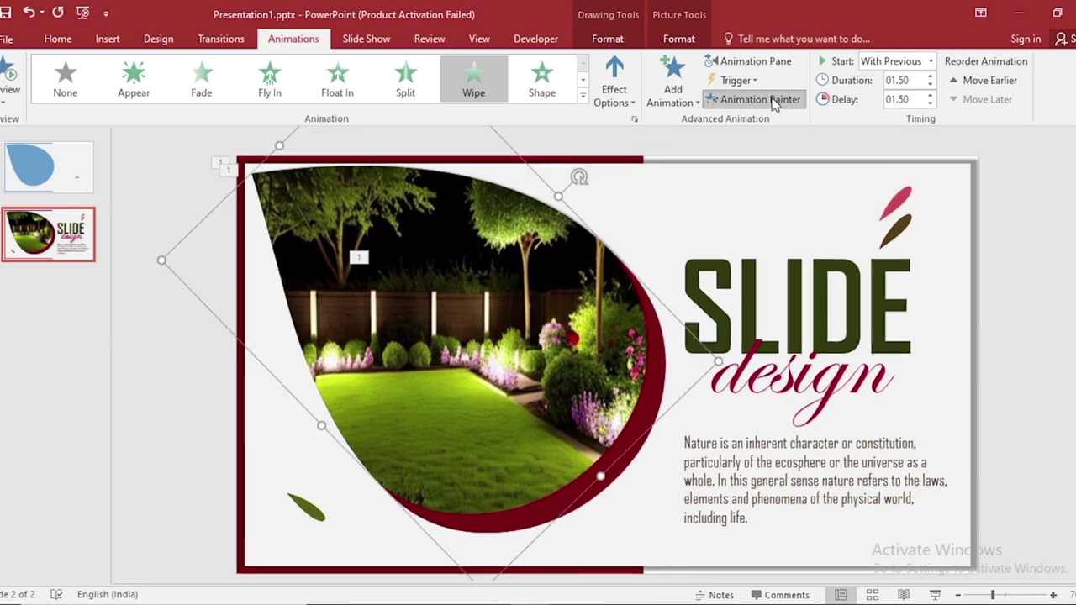
{"action": "left_click", "coordinate": [315, 513]}
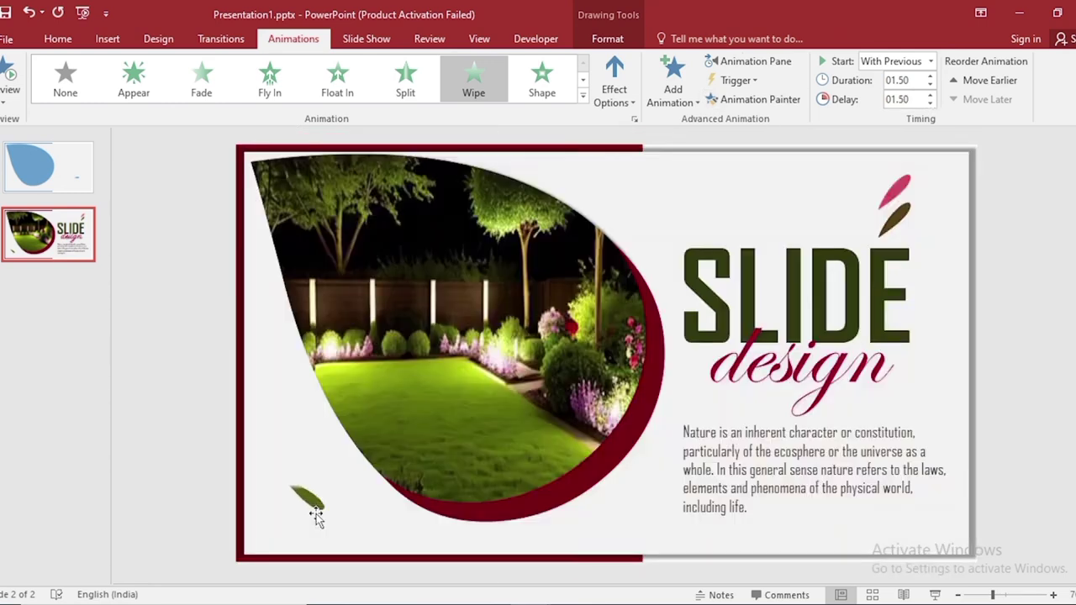
{"action": "left_click", "coordinate": [930, 95]}
{"action": "left_click", "coordinate": [930, 95]}
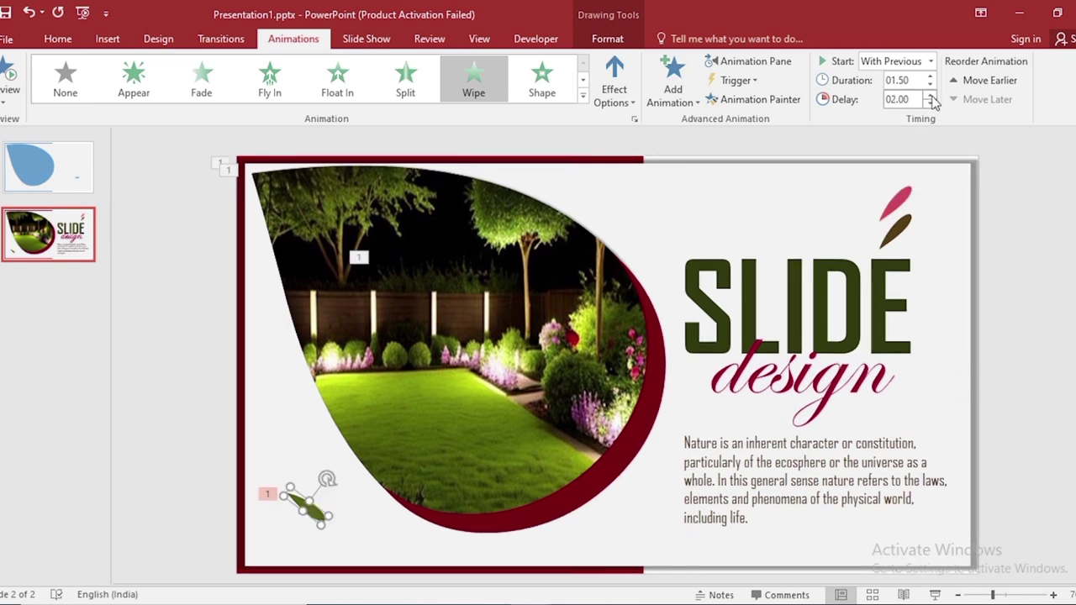
Step: Paint the wipe onto the pink leaf (From Top, 2.25 s delay) and the brown leaf
{"action": "left_click", "coordinate": [780, 101]}
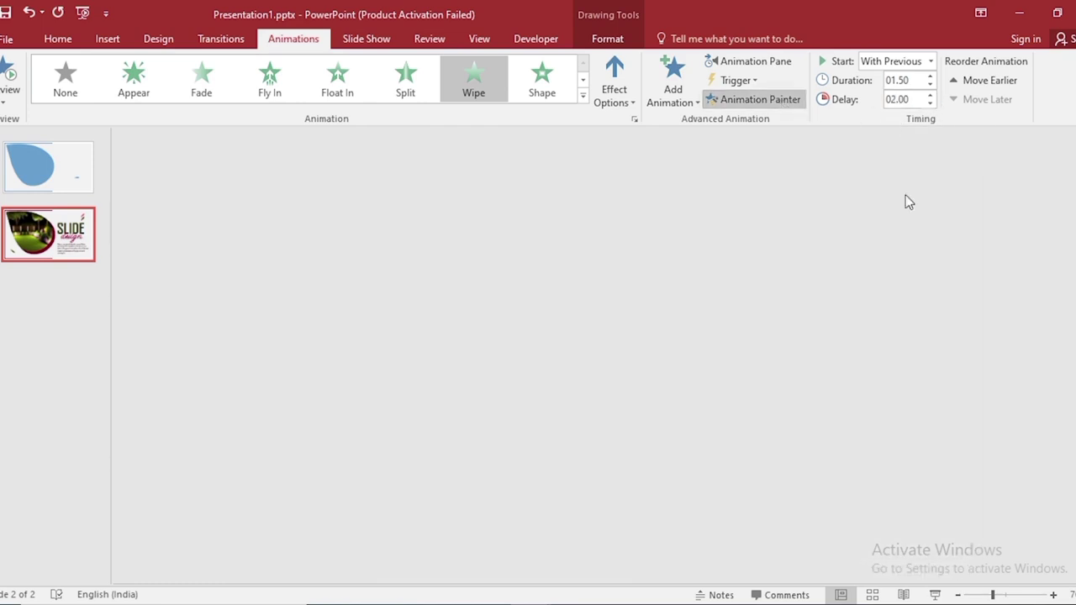
{"action": "left_click", "coordinate": [906, 200]}
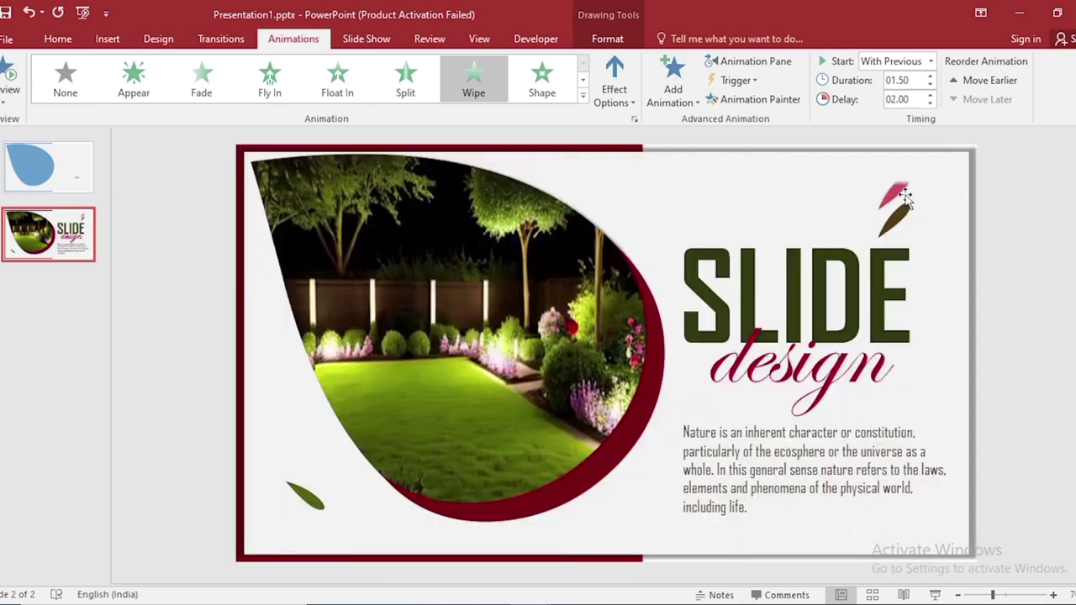
{"action": "left_click", "coordinate": [634, 113]}
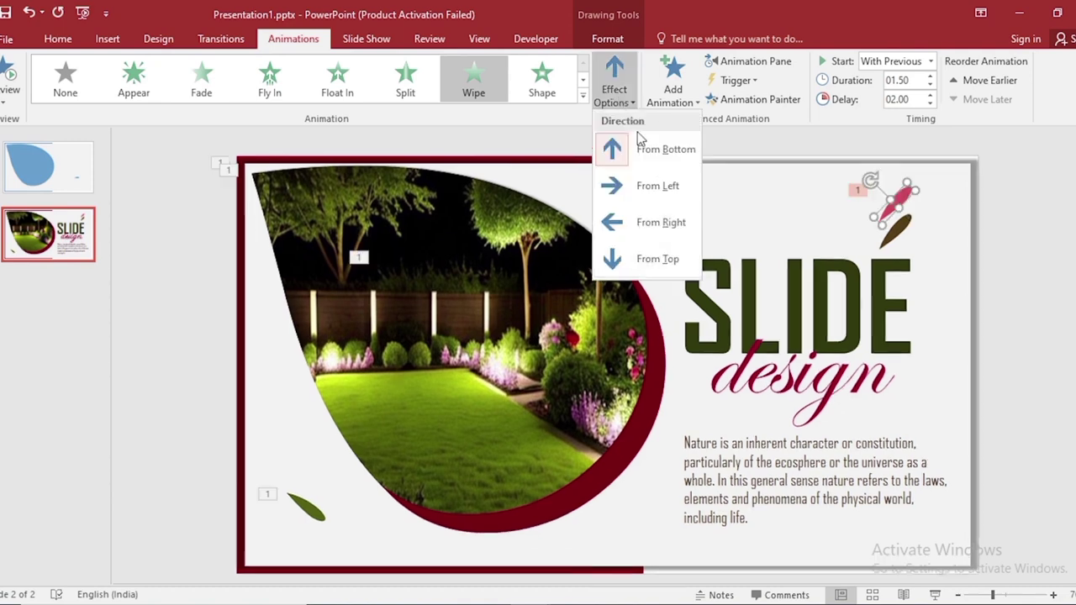
{"action": "left_click", "coordinate": [664, 259]}
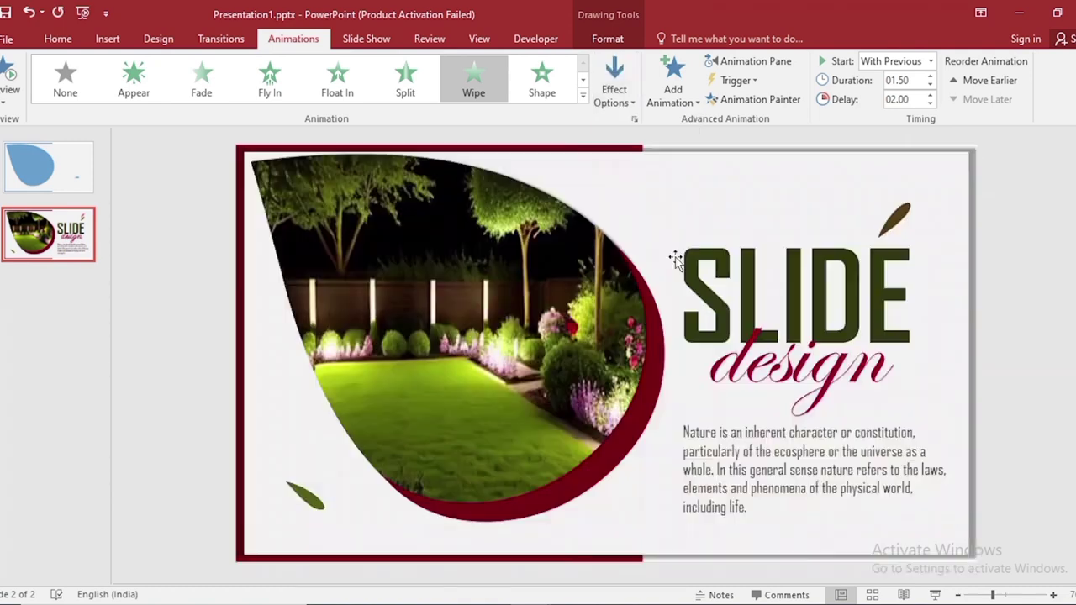
{"action": "left_click", "coordinate": [929, 96]}
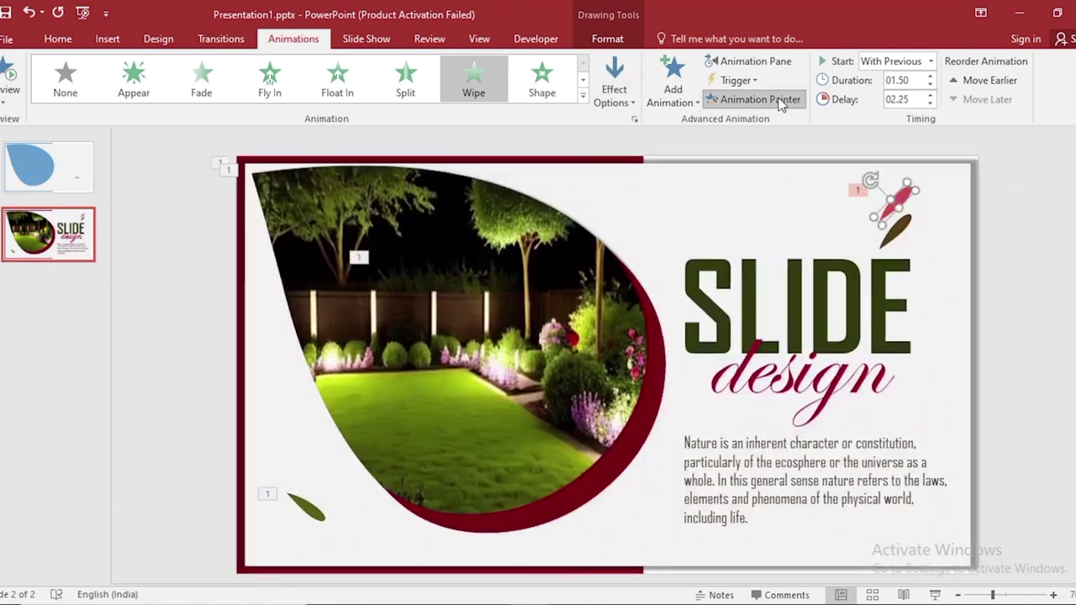
{"action": "left_click", "coordinate": [780, 101]}
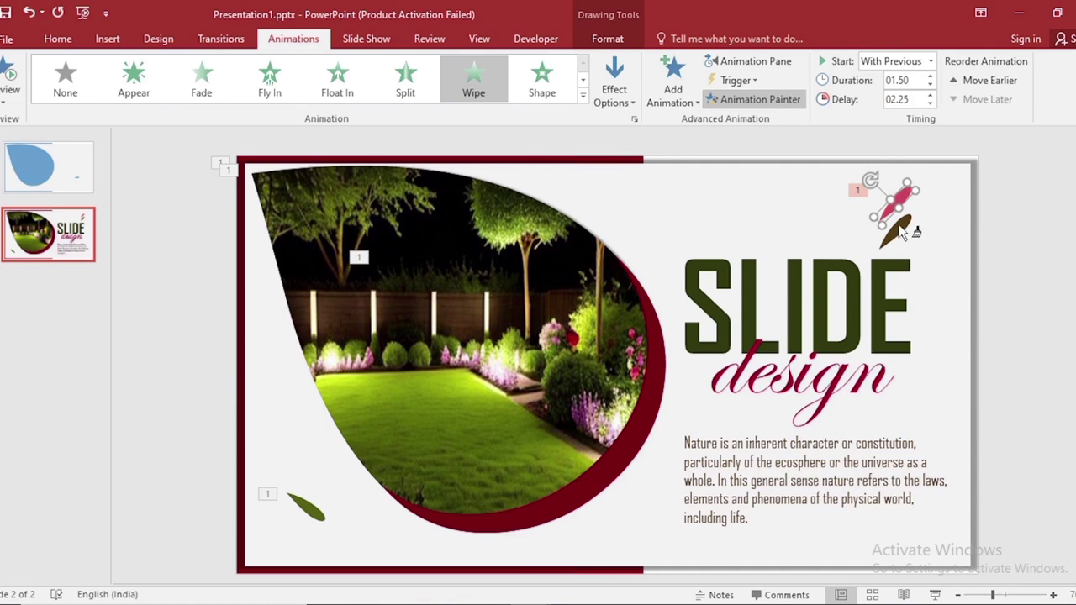
{"action": "left_click", "coordinate": [904, 236]}
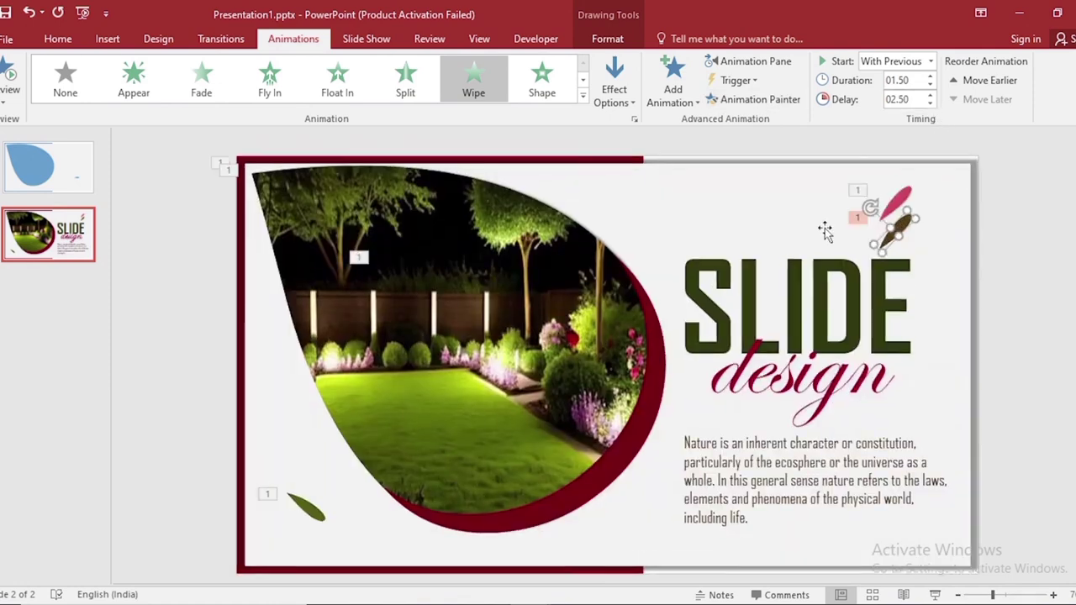
{"action": "left_click", "coordinate": [809, 266]}
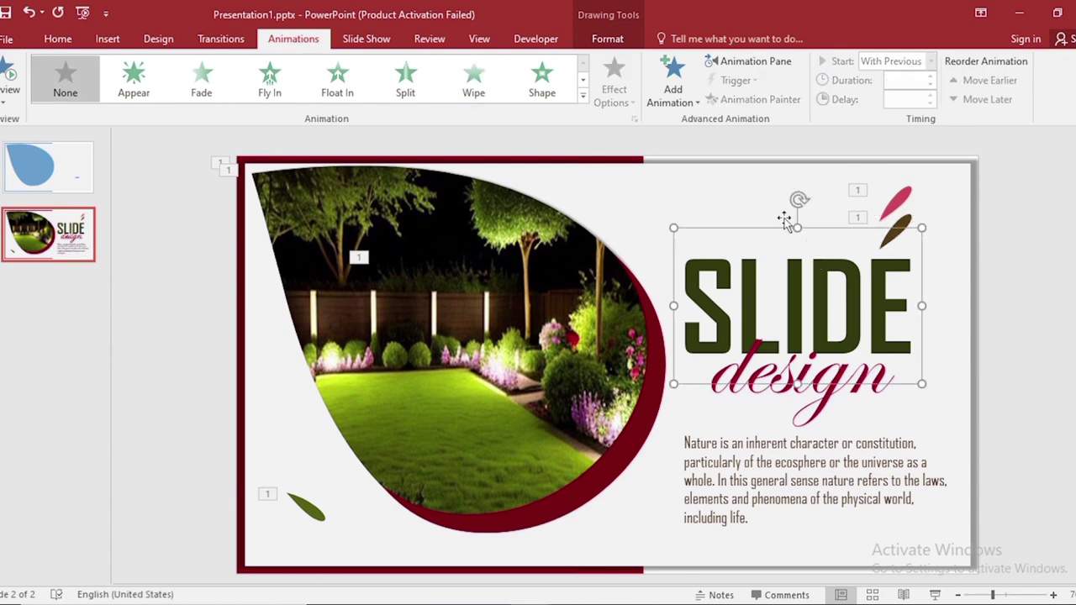
Step: Make the SLIDE title Float In With Previous, with its delay raised to 2.75 s
{"action": "left_click", "coordinate": [337, 82]}
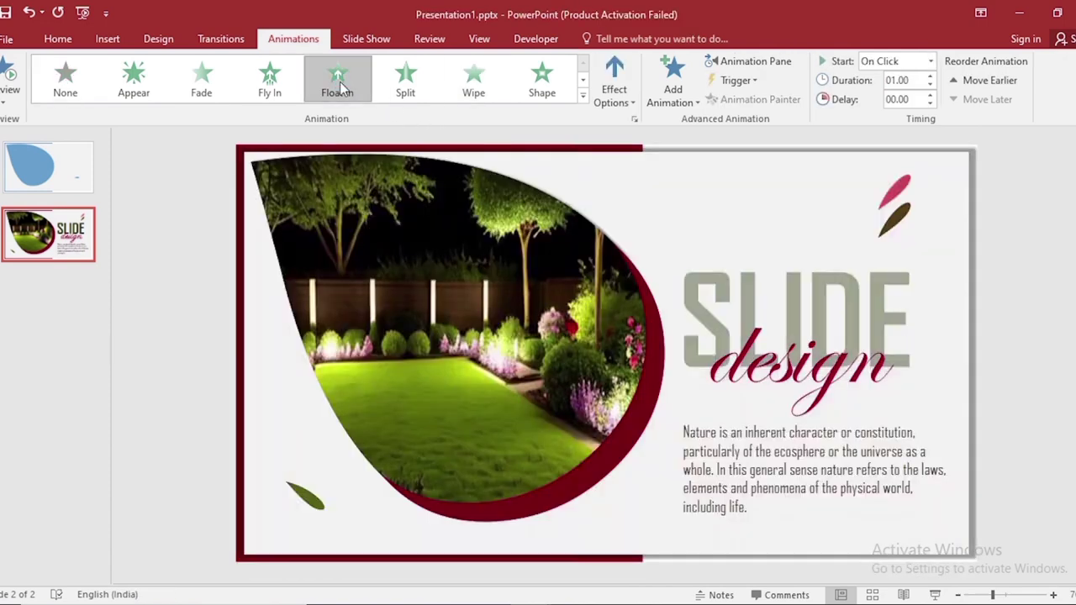
{"action": "left_click", "coordinate": [931, 62]}
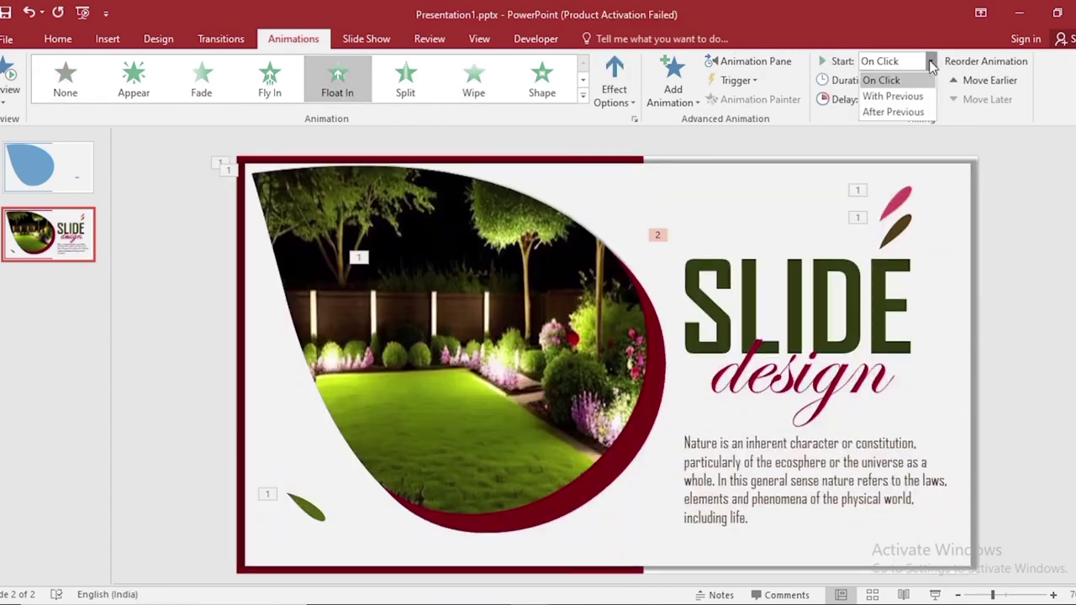
{"action": "left_click", "coordinate": [914, 96]}
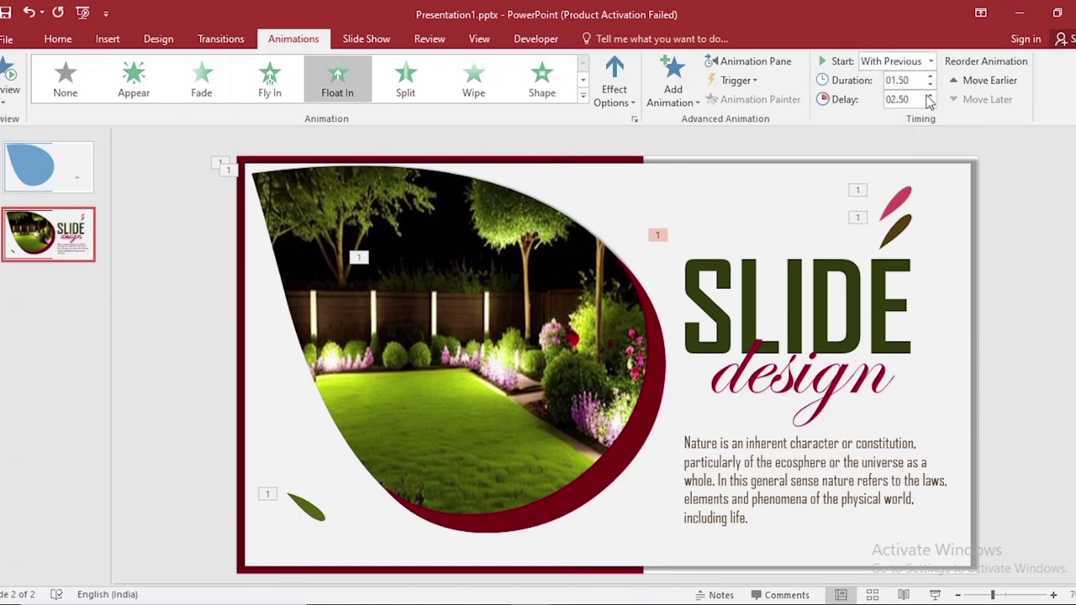
{"action": "left_click", "coordinate": [930, 97]}
Step: Copy the title's float onto 'design' (Float Down, 3 s delay), then onto the body text
{"action": "left_click", "coordinate": [812, 242]}
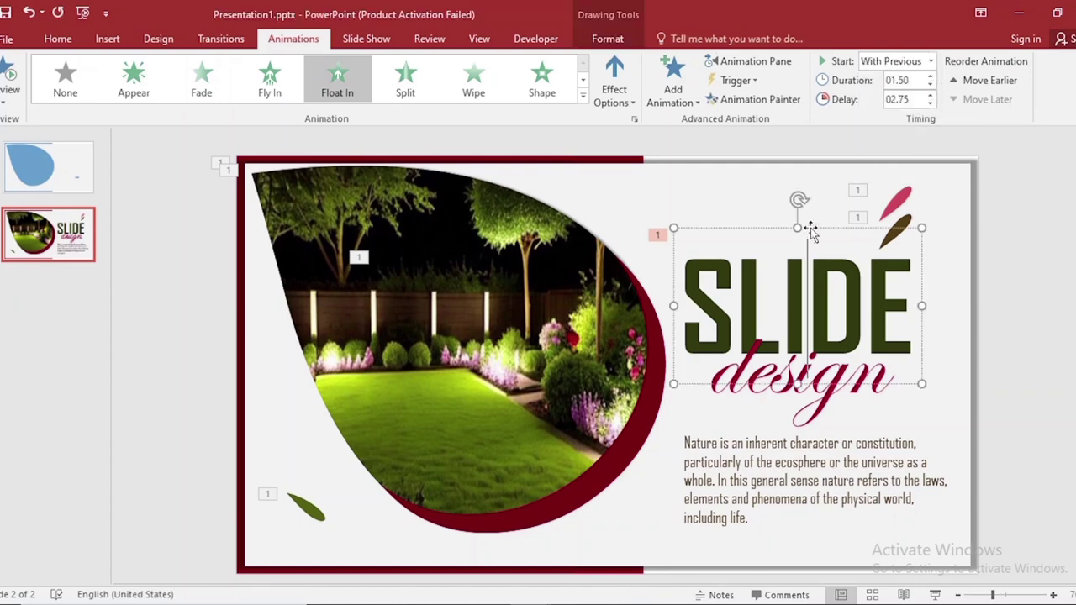
{"action": "left_click", "coordinate": [790, 100]}
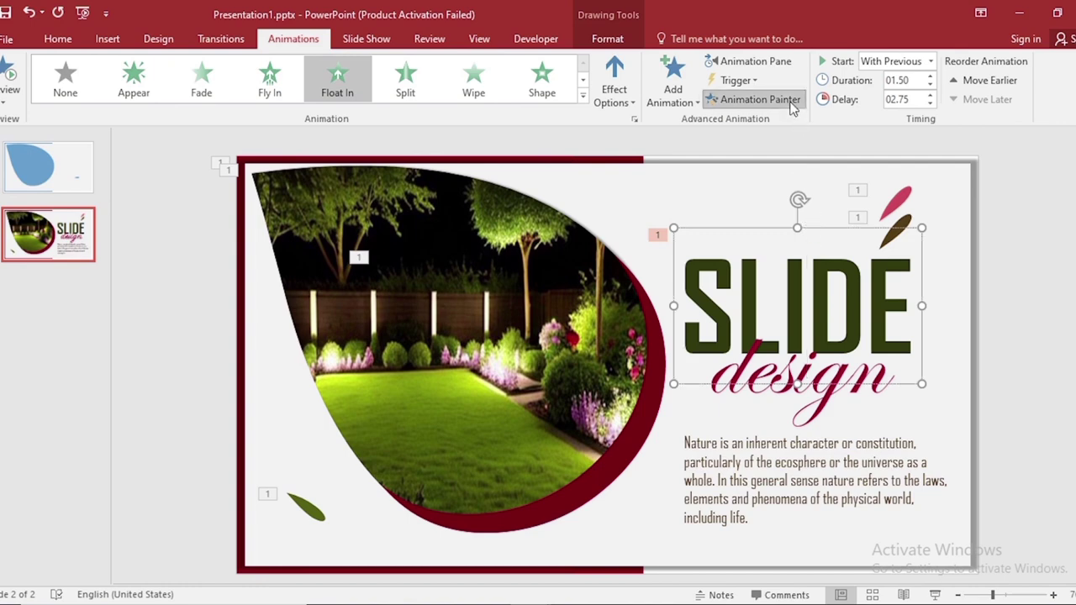
{"action": "left_click", "coordinate": [832, 401]}
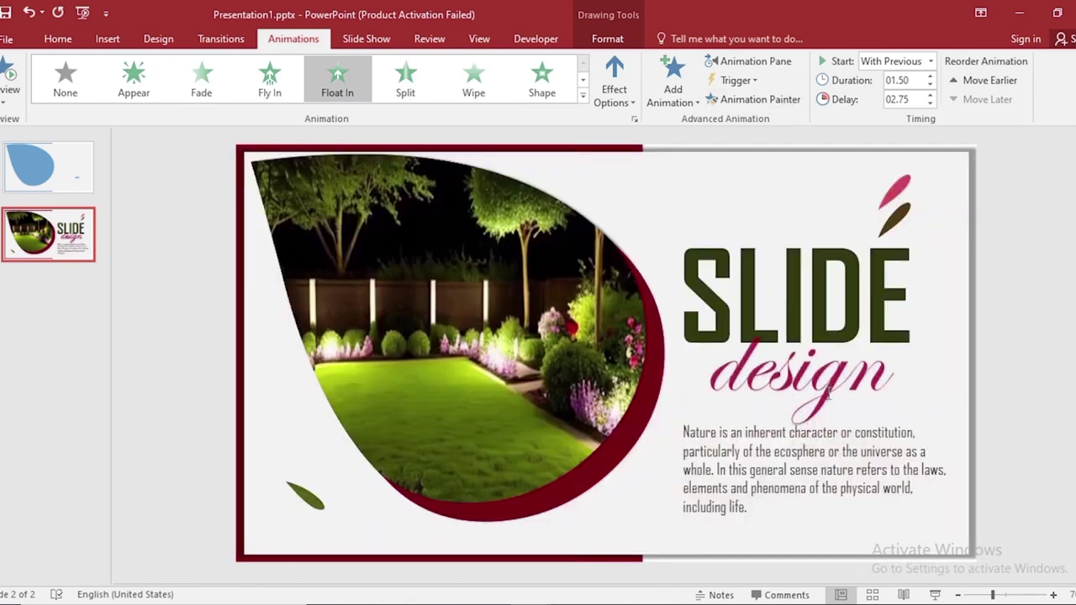
{"action": "left_click", "coordinate": [616, 101]}
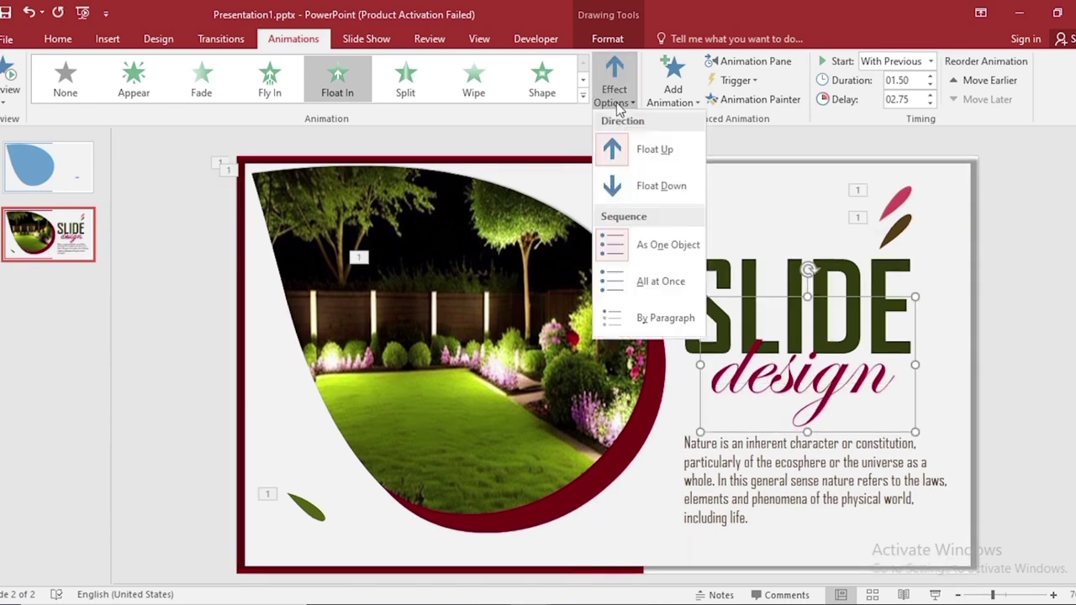
{"action": "left_click", "coordinate": [661, 187]}
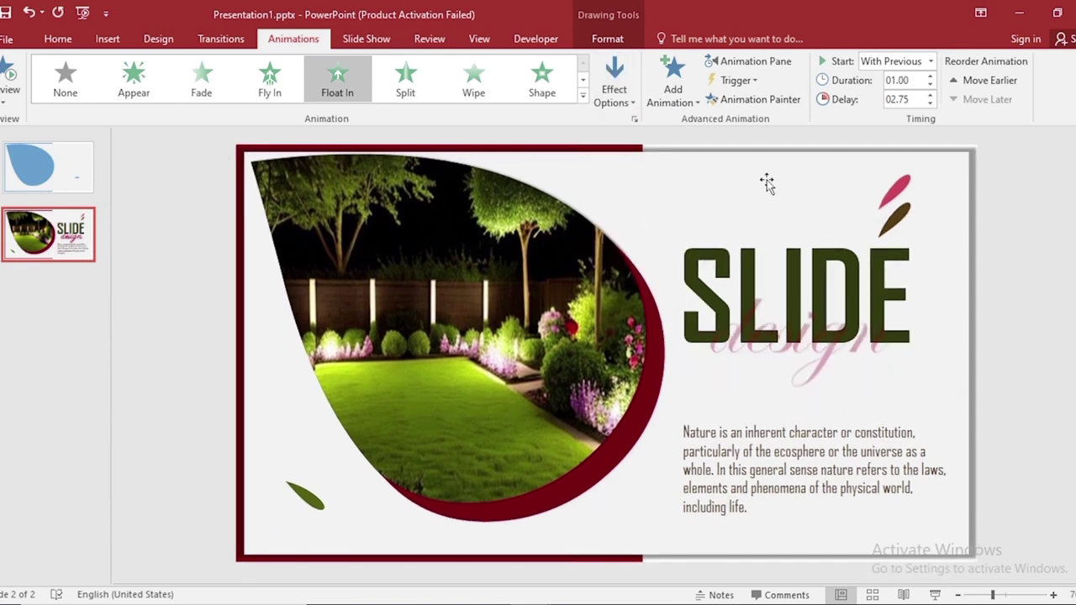
{"action": "left_click", "coordinate": [930, 95]}
{"action": "left_click", "coordinate": [789, 100]}
{"action": "left_click", "coordinate": [790, 471]}
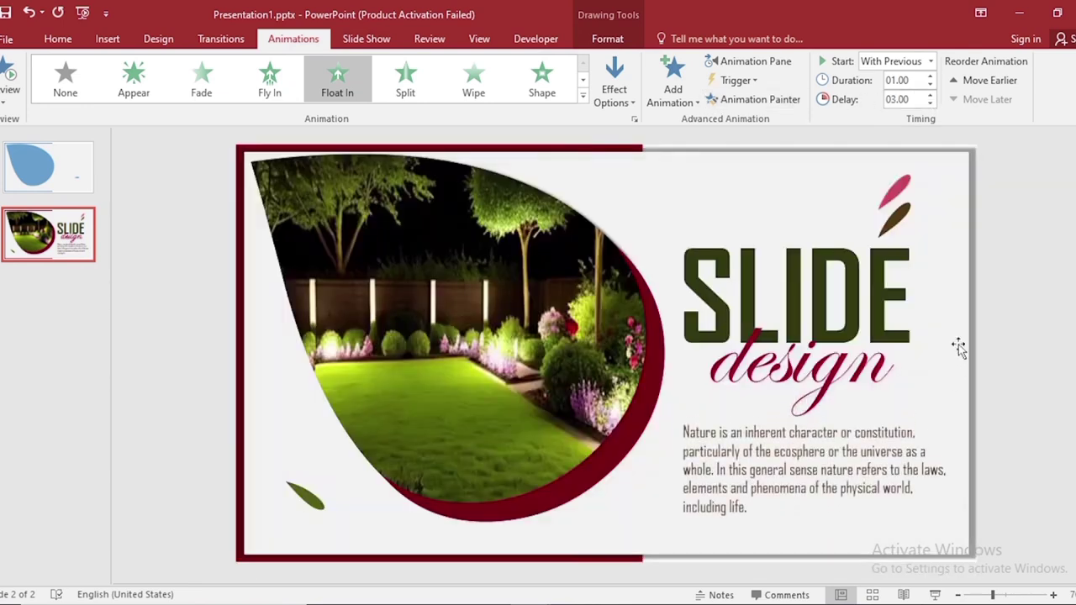
Step: Raise the Nature body paragraph's Float In delay to 3.25 seconds
{"action": "left_click", "coordinate": [930, 95]}
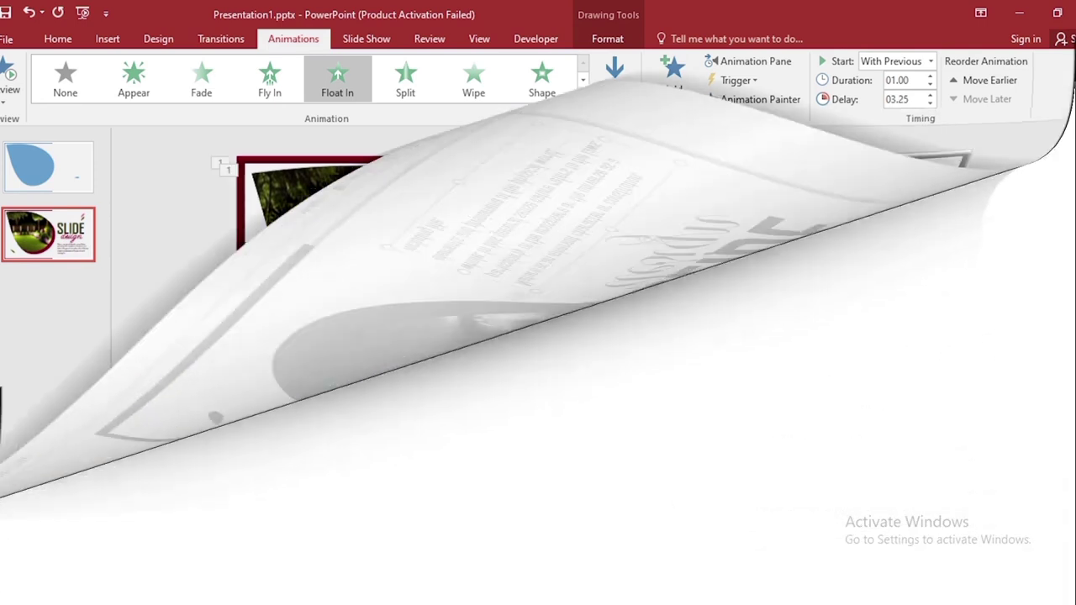